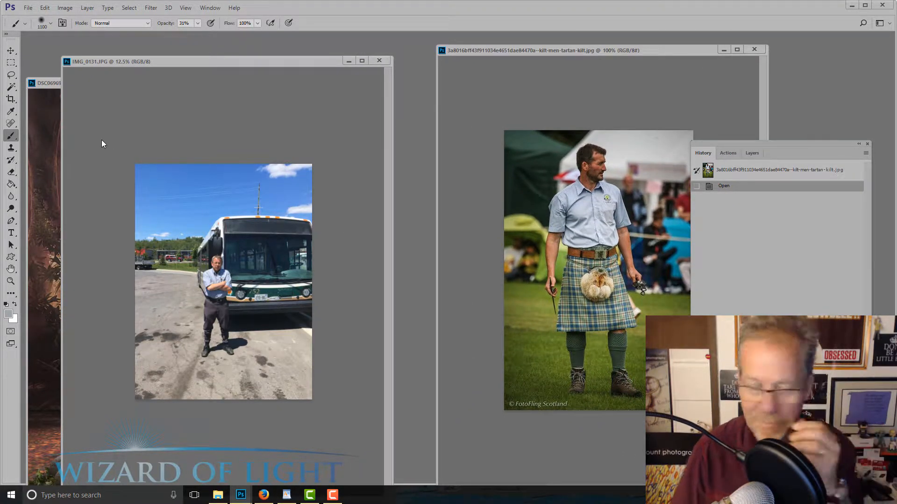
pyautogui.scroll(2, 145, 151)
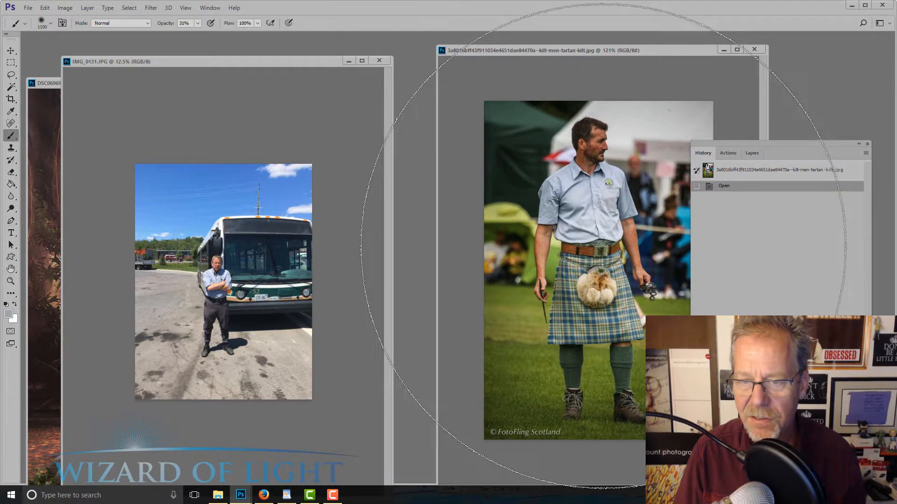
pyautogui.click(250, 115)
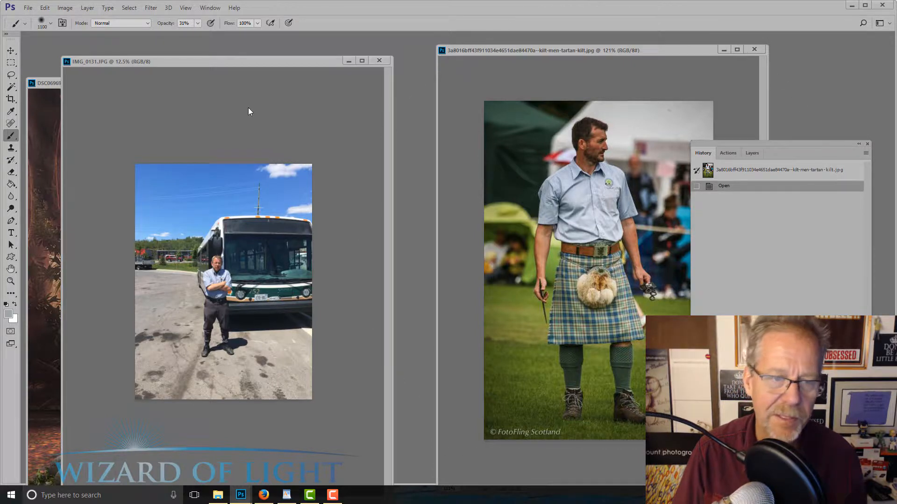
pyautogui.hotkey('ctrl', 'a')
pyautogui.scroll(1, 178, 212)
pyautogui.hotkey('ctrl', 'd')
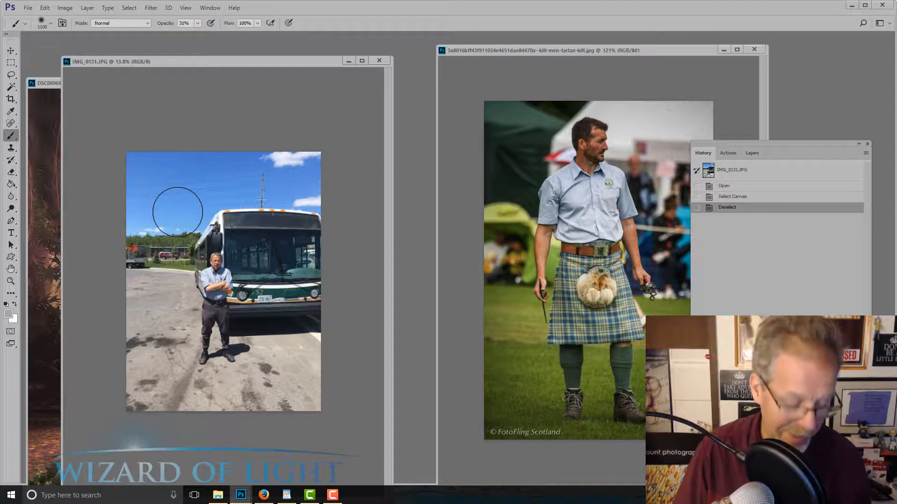
# Select the whole bus photo and enlarge it with Free Transform to about 130%, shifting it so the man stands left of centre
pyautogui.hotkey('ctrl', 'a')
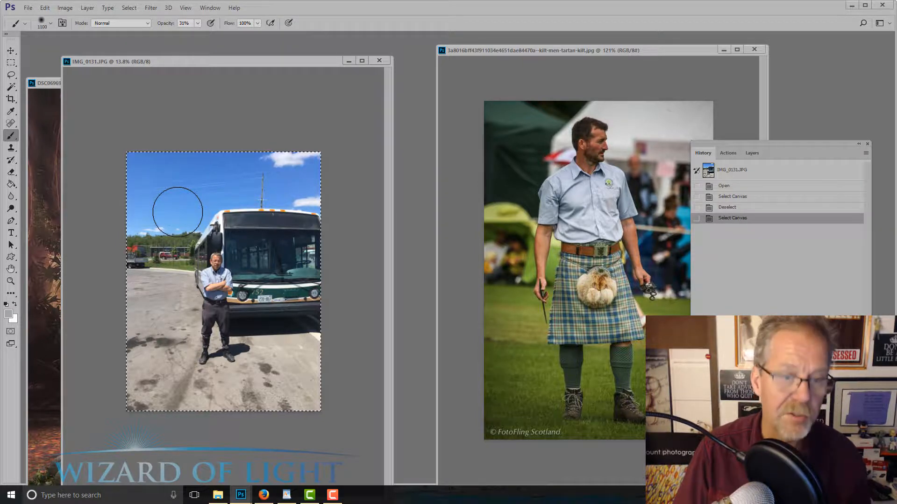
pyautogui.hotkey('ctrl', 't')
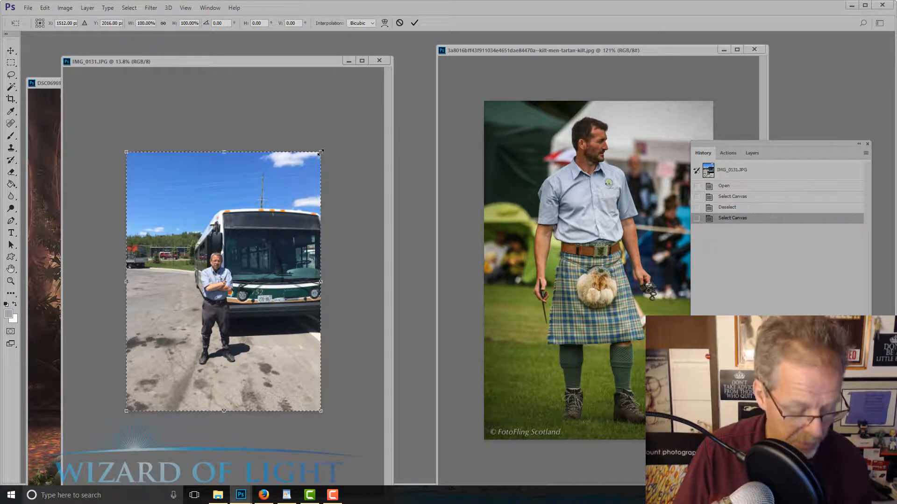
pyautogui.moveTo(320, 152); pyautogui.dragTo(381, 72)
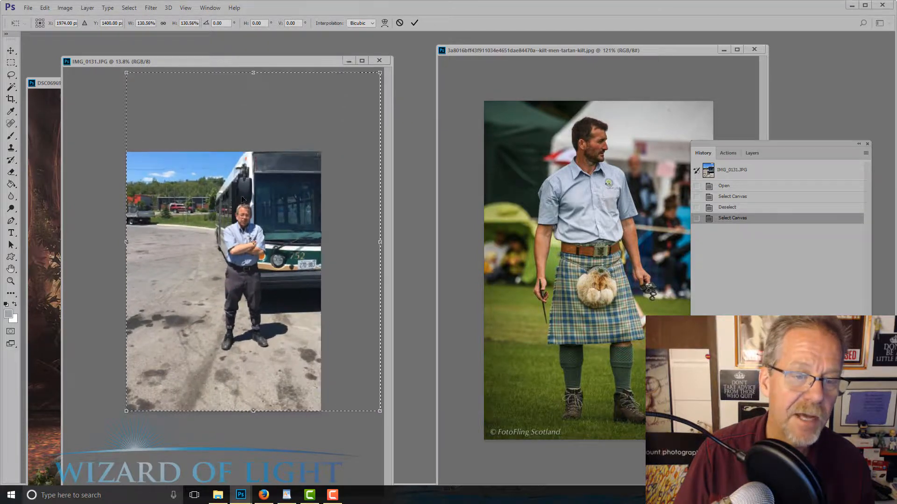
pyautogui.moveTo(228, 213); pyautogui.dragTo(179, 242)
pyautogui.scroll(-2, 179, 238)
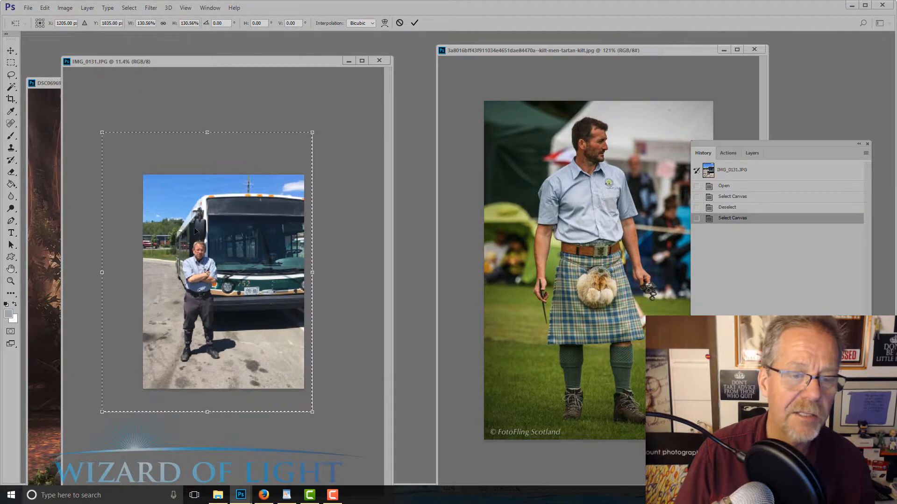
# Enlarge the bus photo further to about 136%, keep the man left of centre in the frame, apply the transform and deselect
pyautogui.moveTo(315, 126); pyautogui.dragTo(323, 119)
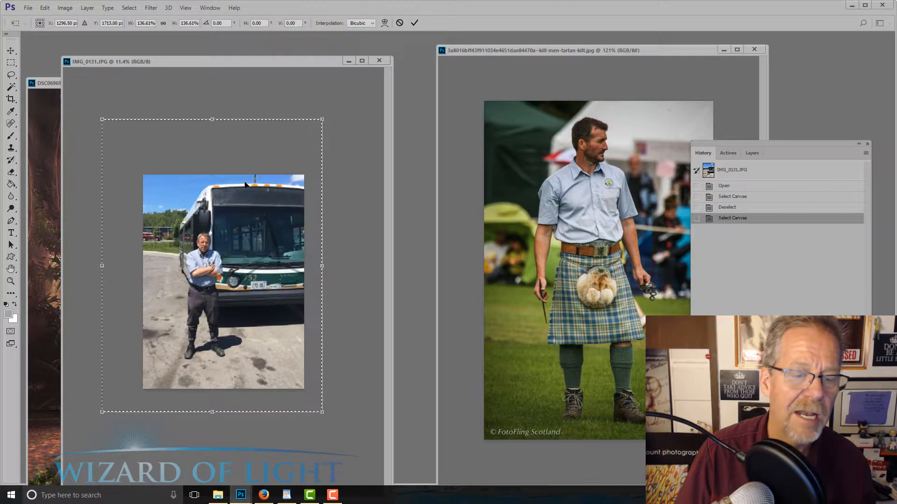
pyautogui.moveTo(245, 184); pyautogui.dragTo(231, 203)
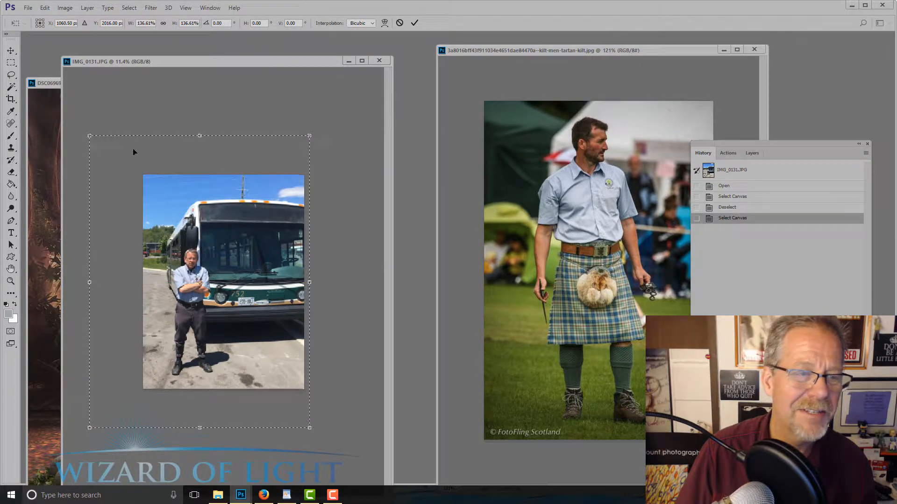
pyautogui.moveTo(90, 137); pyautogui.dragTo(99, 147)
pyautogui.moveTo(254, 248); pyautogui.dragTo(236, 206)
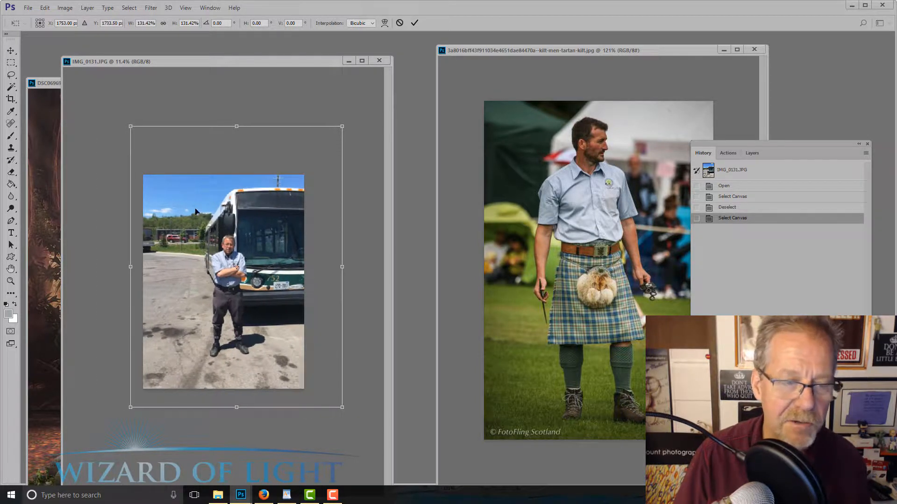
pyautogui.moveTo(255, 248); pyautogui.dragTo(227, 253)
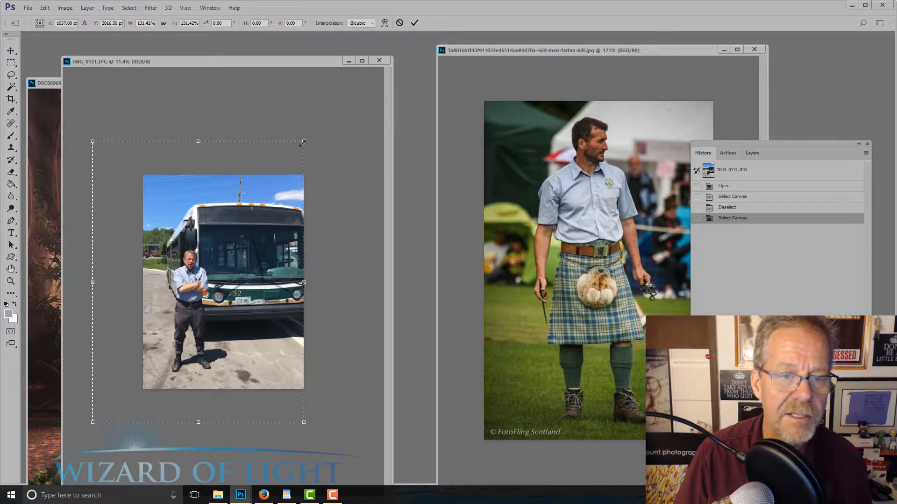
pyautogui.moveTo(303, 141); pyautogui.dragTo(312, 130)
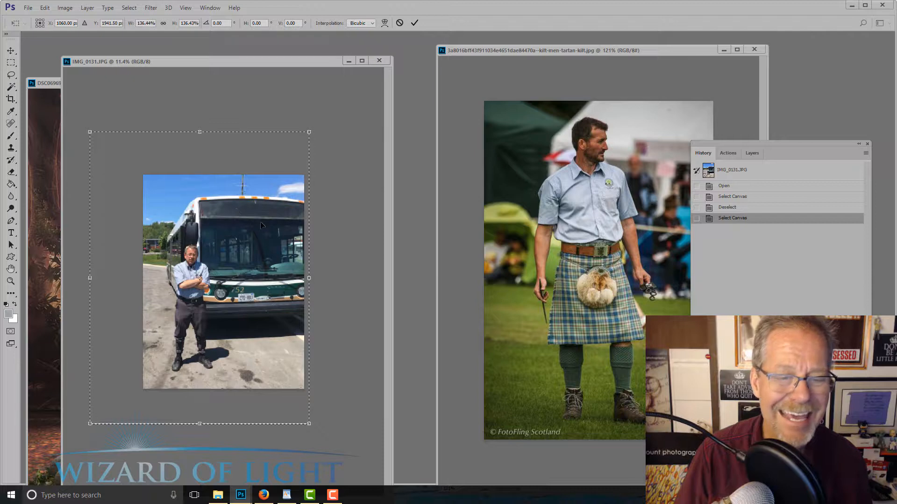
pyautogui.press('Return')
pyautogui.press('b')
pyautogui.hotkey('ctrl', 'd')
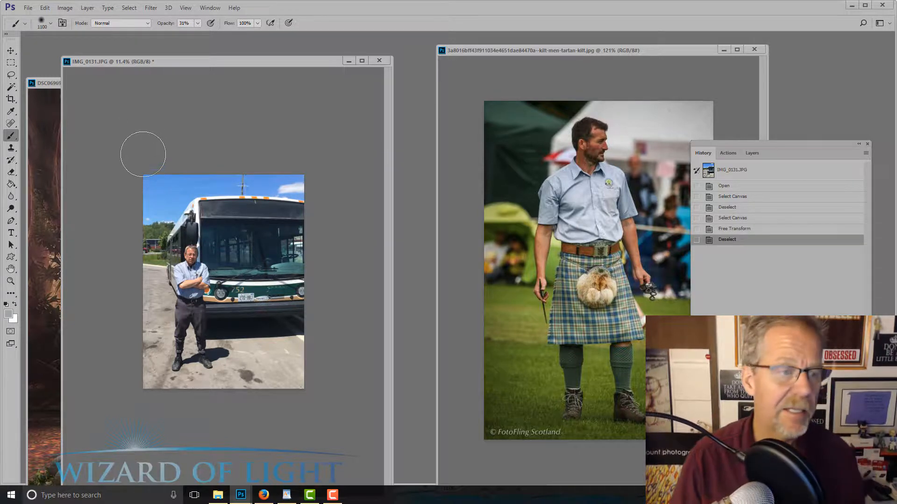
# Heal the dark stains on the pavement in front of the bus with a content-aware Spot Healing Brush at size 250
pyautogui.press('j')
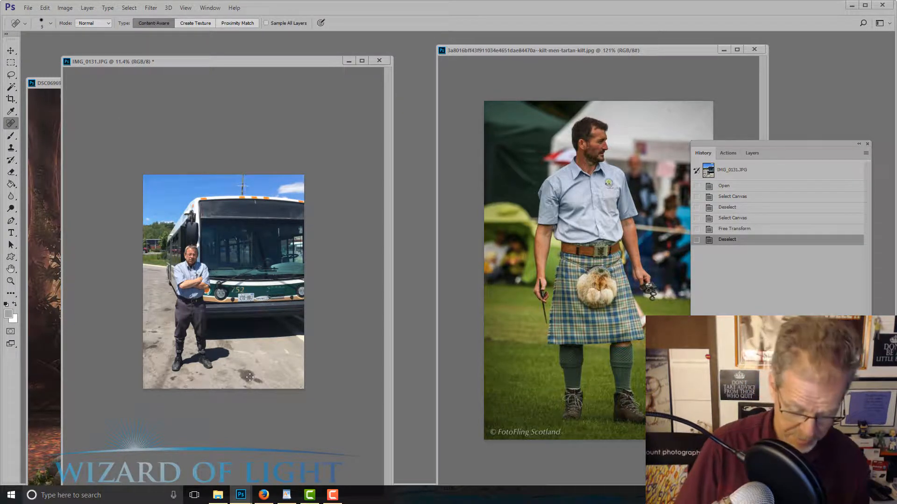
pyautogui.press(']')
pyautogui.press(']')
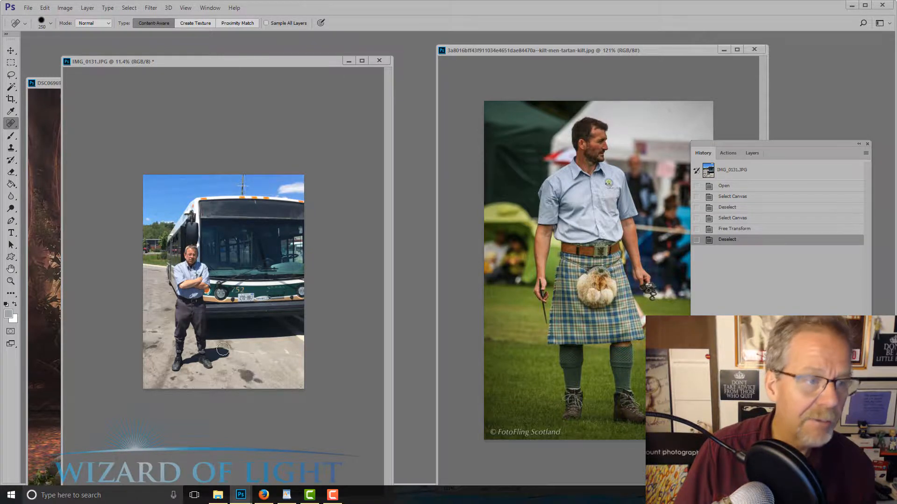
pyautogui.rightClick(9, 129)
pyautogui.click(52, 125)
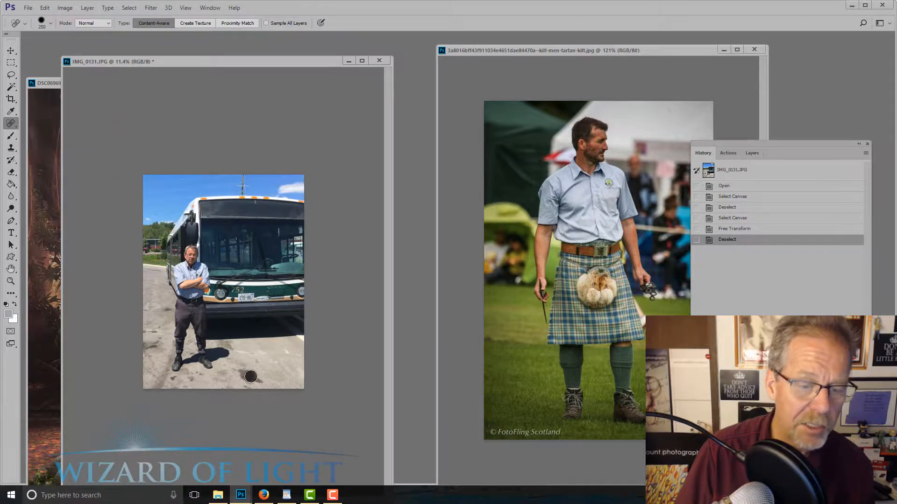
pyautogui.click(251, 376)
pyautogui.moveTo(239, 374); pyautogui.dragTo(262, 382)
pyautogui.click(257, 356)
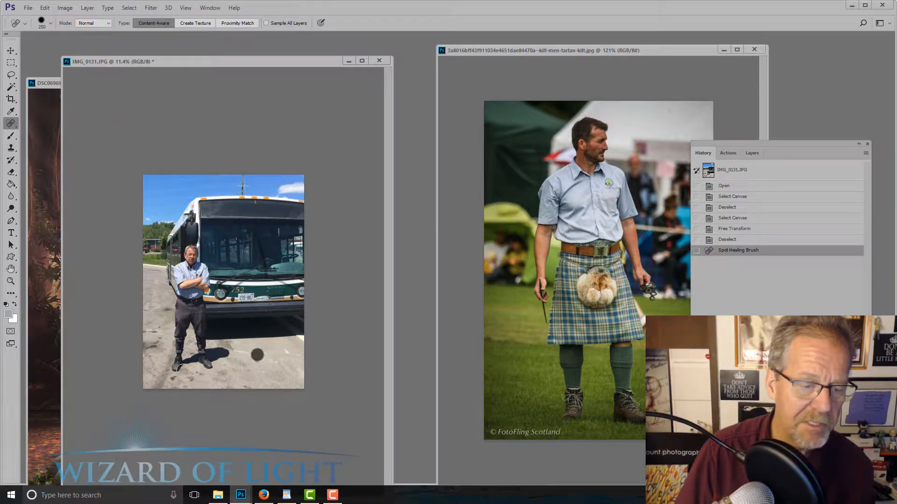
# Heal the remaining stains on the pavement below and to the left of the man in the bus photo
pyautogui.moveTo(174, 382); pyautogui.dragTo(185, 379)
pyautogui.click(197, 374)
pyautogui.click(165, 366)
pyautogui.click(153, 346)
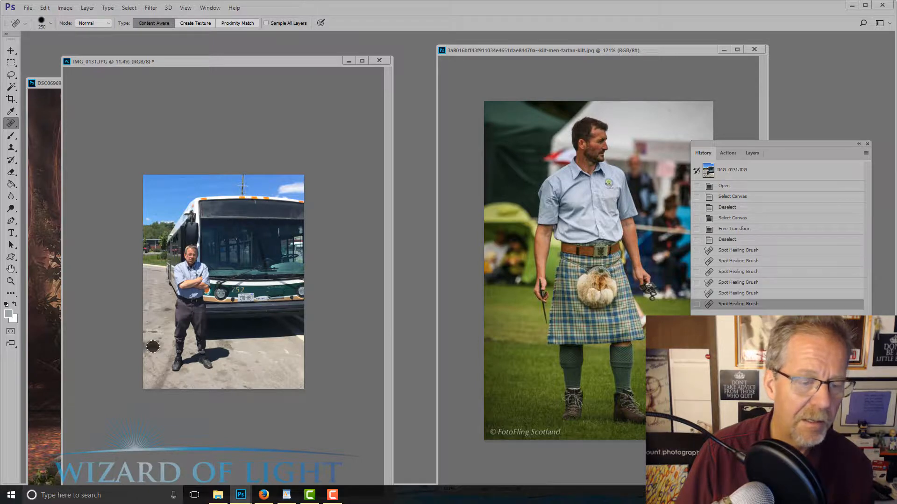
pyautogui.moveTo(162, 309); pyautogui.dragTo(157, 322)
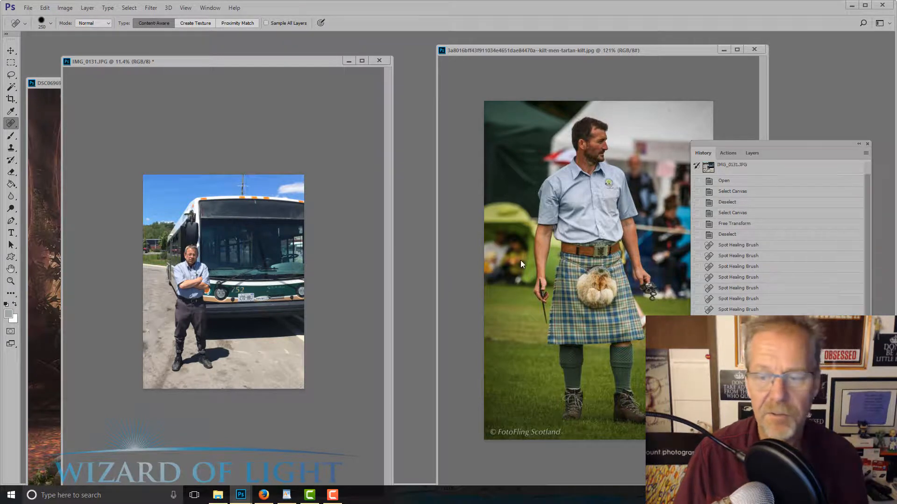
# In the kilt photo, outline the belt, kilt, legs and boots with the Lasso tool using a 5 px feather
pyautogui.moveTo(565, 53); pyautogui.dragTo(437, 59)
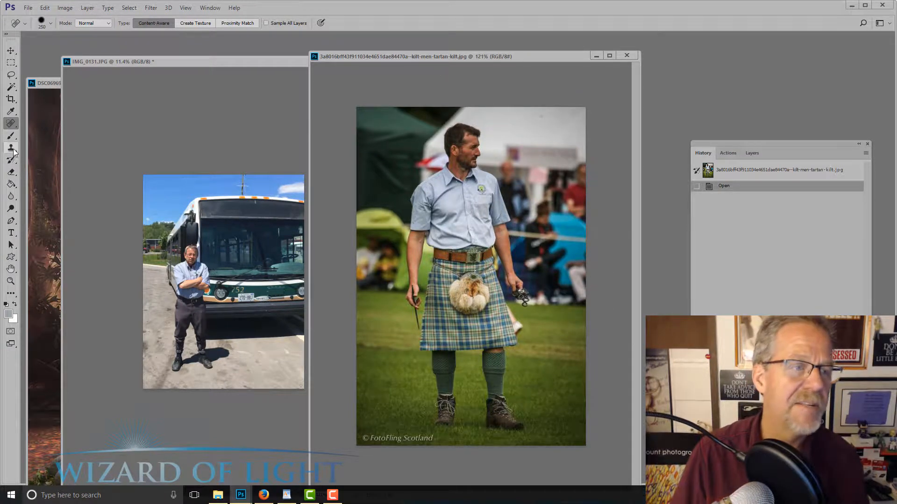
pyautogui.click(12, 76)
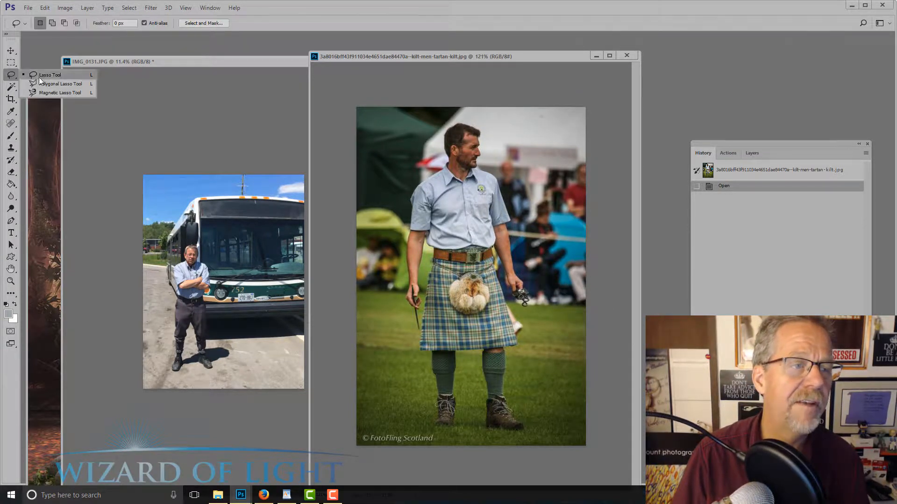
pyautogui.doubleClick(115, 23)
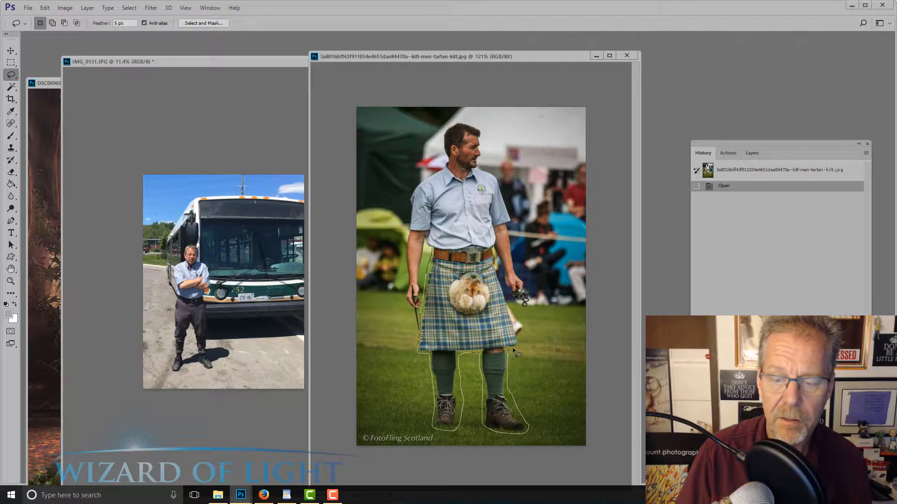
pyautogui.moveTo(519, 344); pyautogui.dragTo(507, 292)
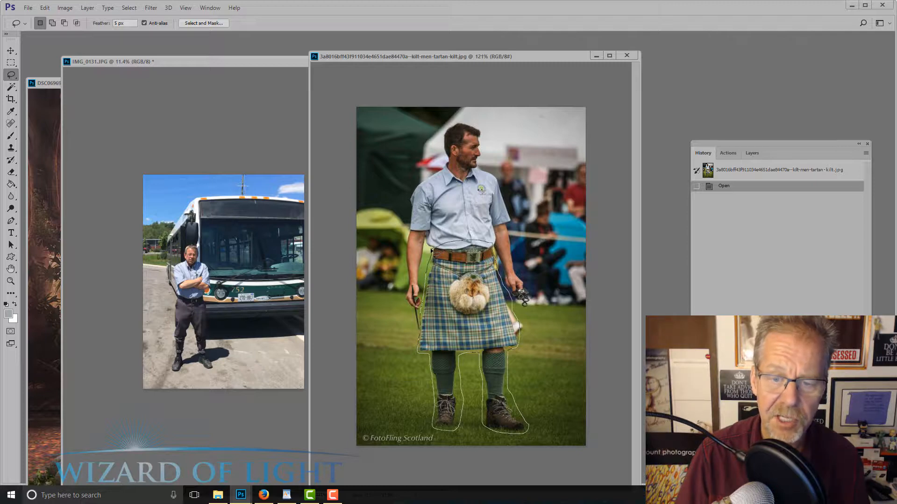
pyautogui.moveTo(431, 251); pyautogui.dragTo(431, 250)
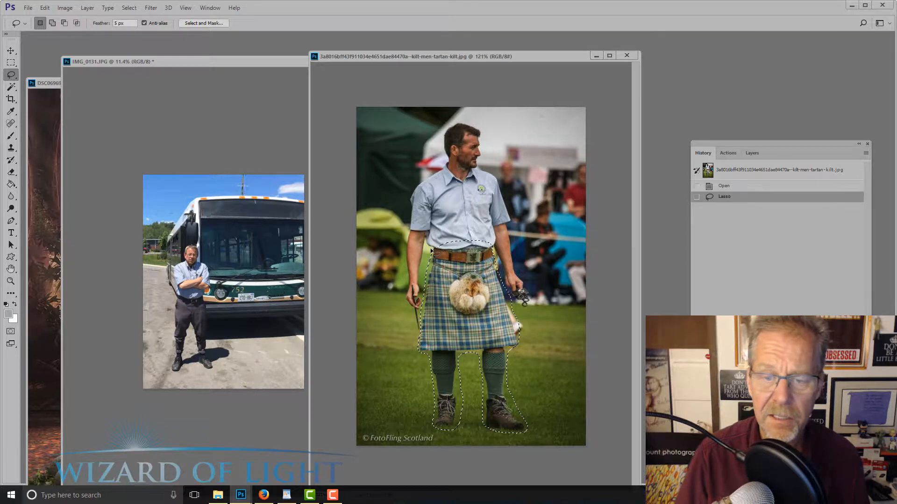
# Copy the selected kilt and legs onto the man in the bus photo with the Move tool, and arrange both image windows apart
pyautogui.click(11, 50)
pyautogui.moveTo(463, 57); pyautogui.dragTo(573, 58)
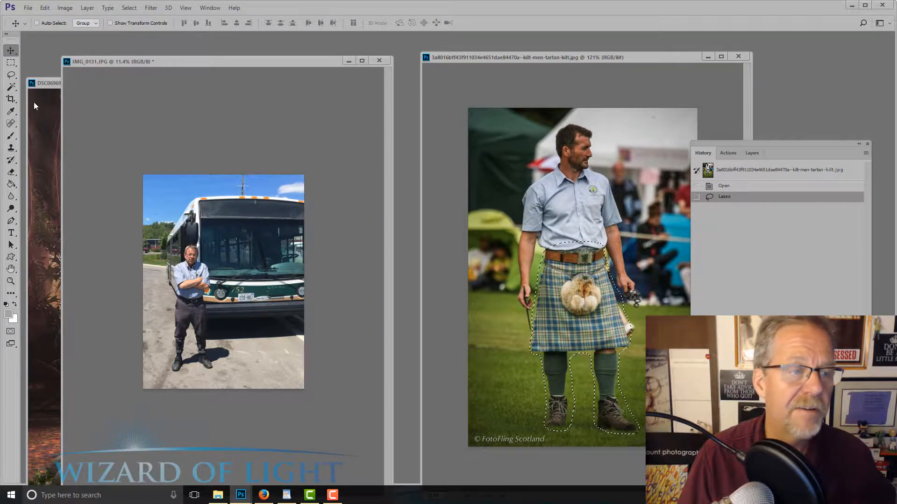
pyautogui.click(12, 76)
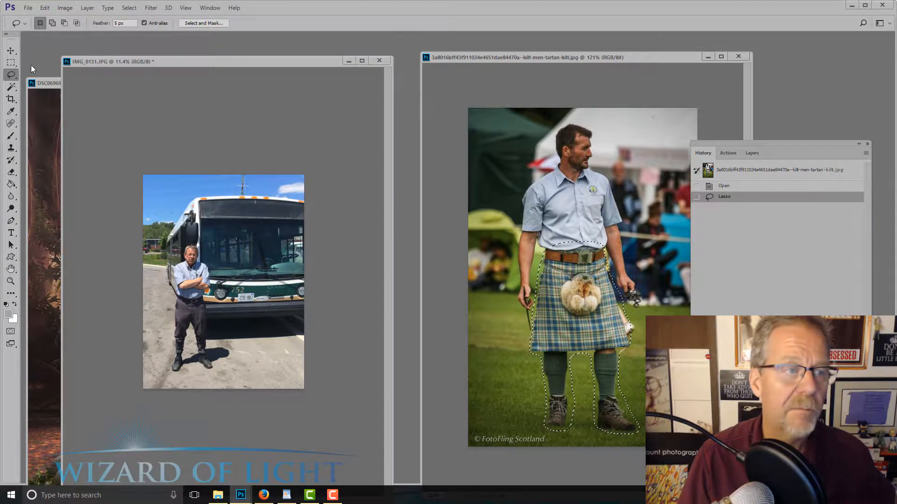
pyautogui.click(10, 50)
pyautogui.moveTo(540, 294); pyautogui.dragTo(181, 301)
pyautogui.moveTo(457, 57); pyautogui.dragTo(491, 53)
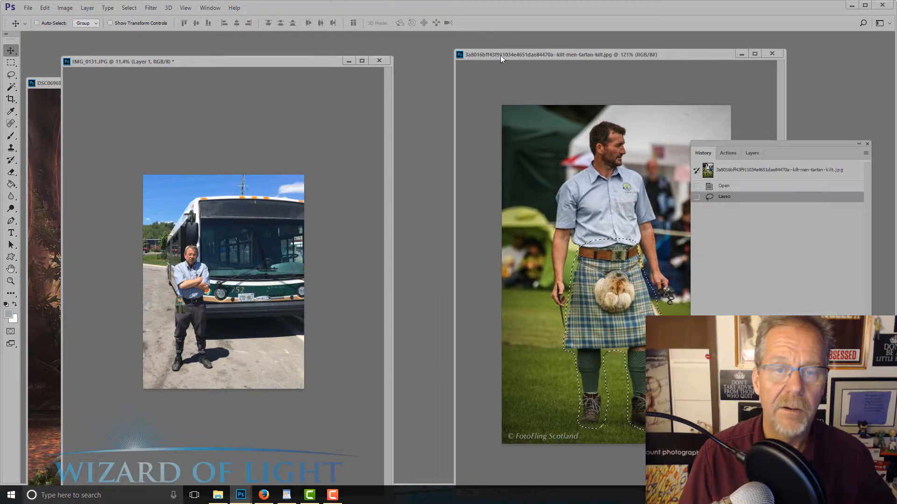
pyautogui.moveTo(265, 65); pyautogui.dragTo(314, 62)
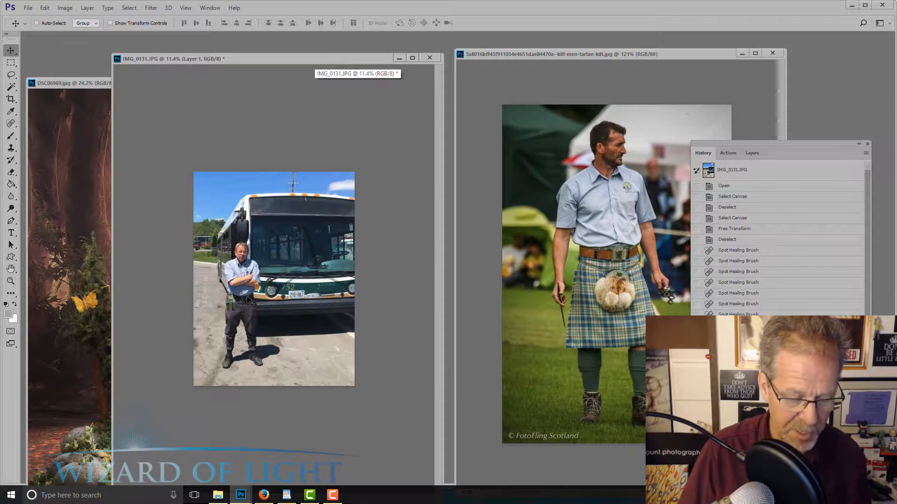
# Enlarge the pasted kilt layer to about 460% with Free Transform and align it over the man's waist, legs and feet
pyautogui.hotkey('ctrl', 't')
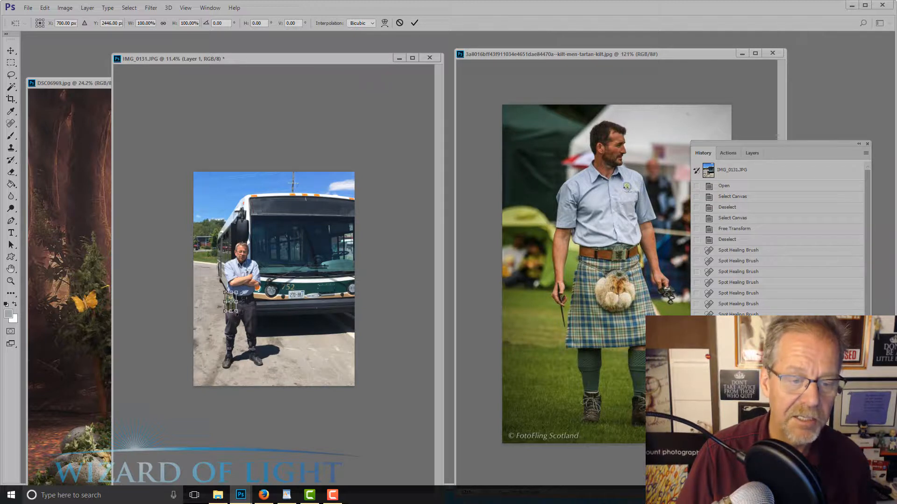
pyautogui.moveTo(237, 312); pyautogui.dragTo(263, 344)
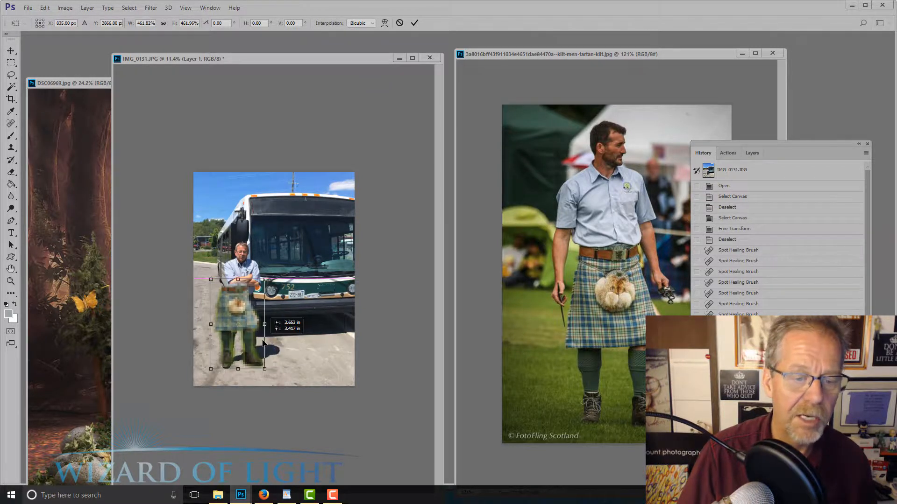
pyautogui.scroll(-1, 296, 247)
pyautogui.moveTo(279, 57); pyautogui.dragTo(332, 30)
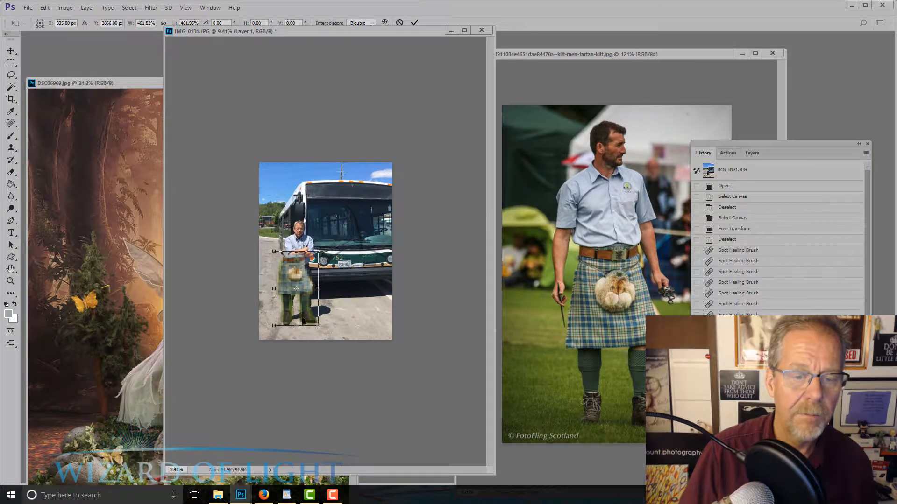
pyautogui.hotkey('ctrl', '+')
pyautogui.hotkey('ctrl', '+')
pyautogui.moveTo(299, 296); pyautogui.dragTo(288, 311)
pyautogui.press('Return')
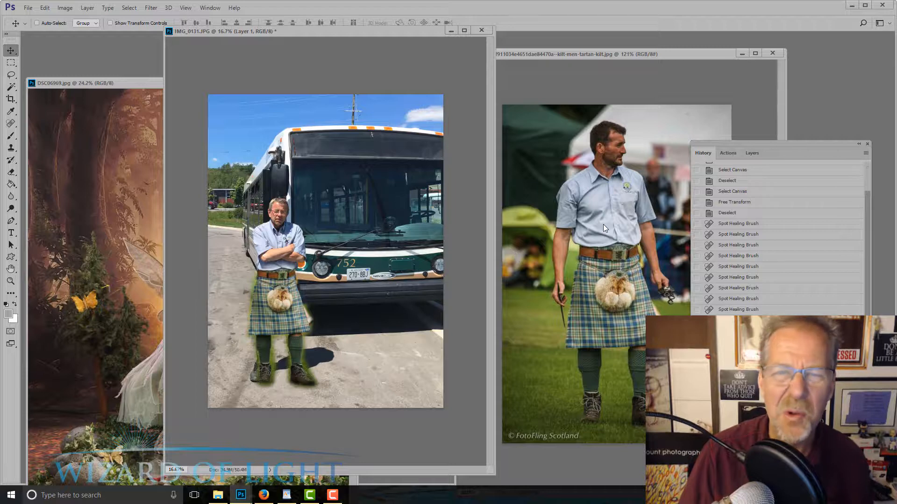
# Show the layer list beside the bus photo and hide the kilt layer, Layer 1
pyautogui.click(750, 153)
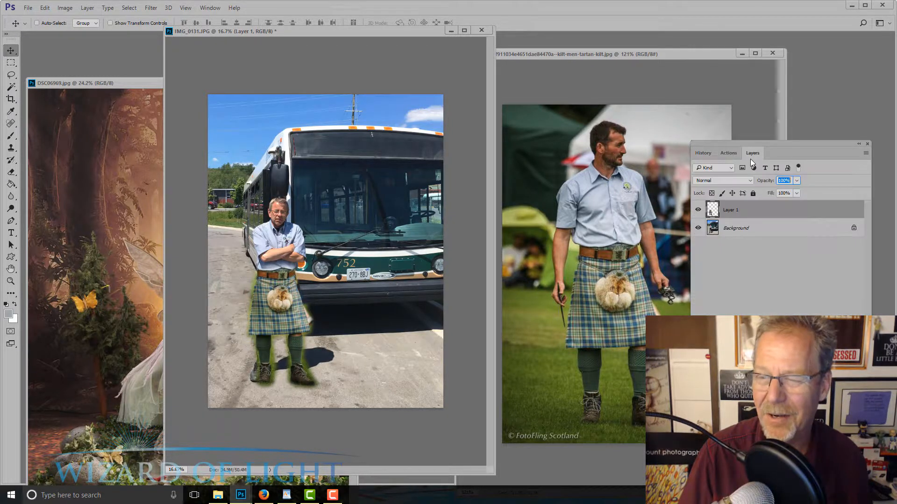
pyautogui.click(697, 210)
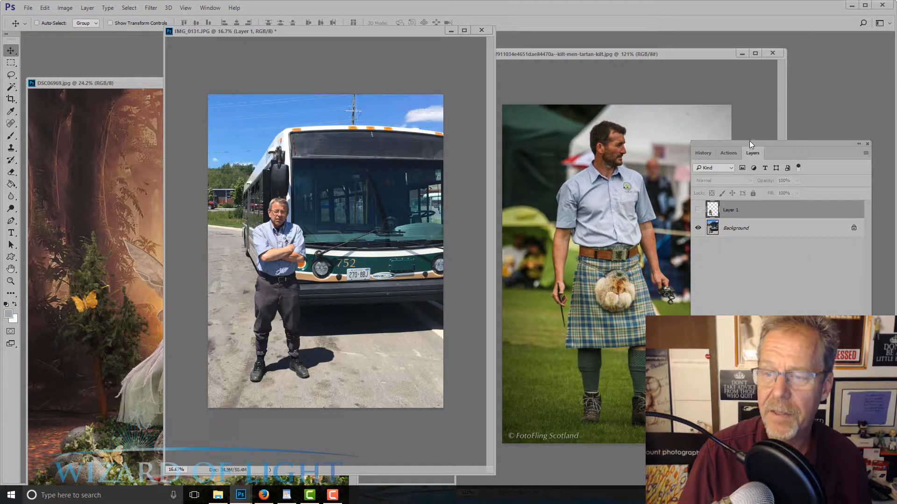
pyautogui.moveTo(749, 142); pyautogui.dragTo(580, 146)
pyautogui.click(526, 214)
pyautogui.click(526, 214)
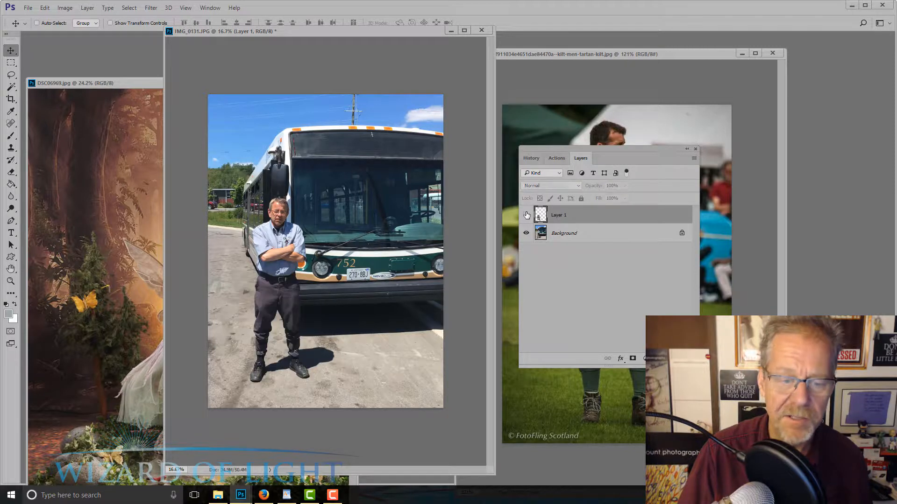
# On the Background layer, clone pavement over the man's lower legs, shoes and nearby shadow using a 250 px Clone Stamp at 100% opacity
pyautogui.click(11, 147)
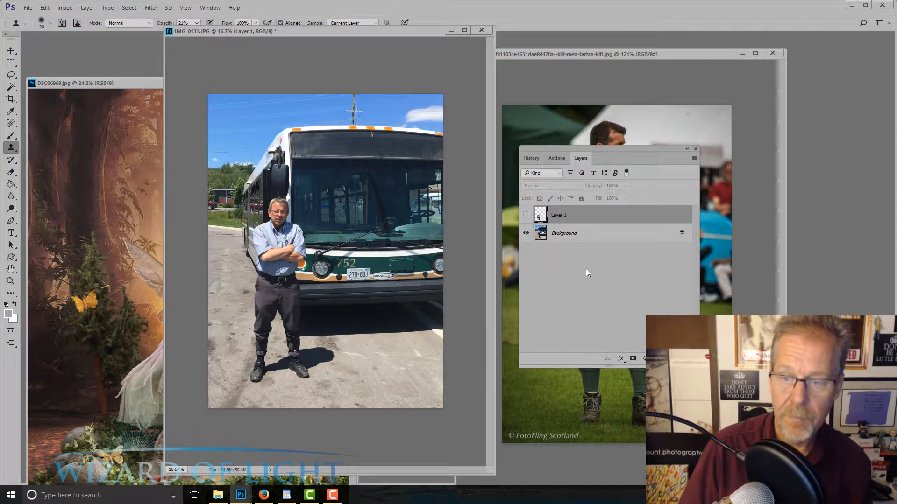
pyautogui.click(579, 233)
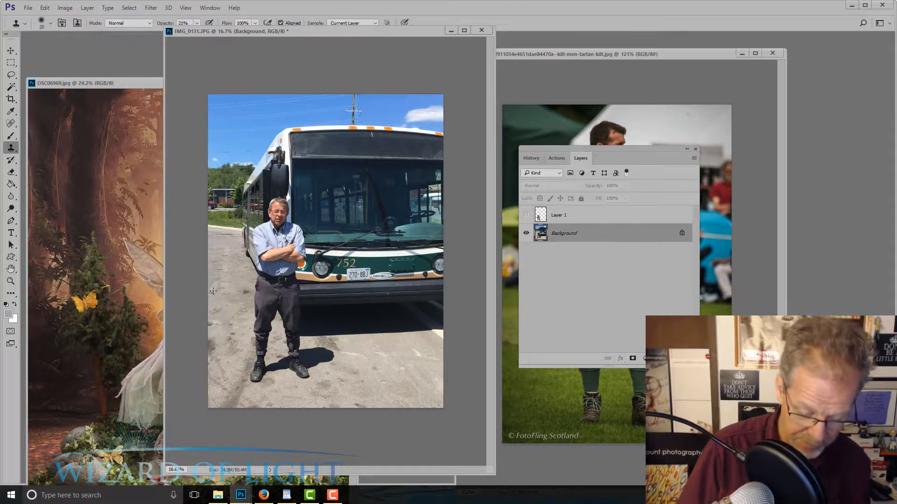
pyautogui.press(']')
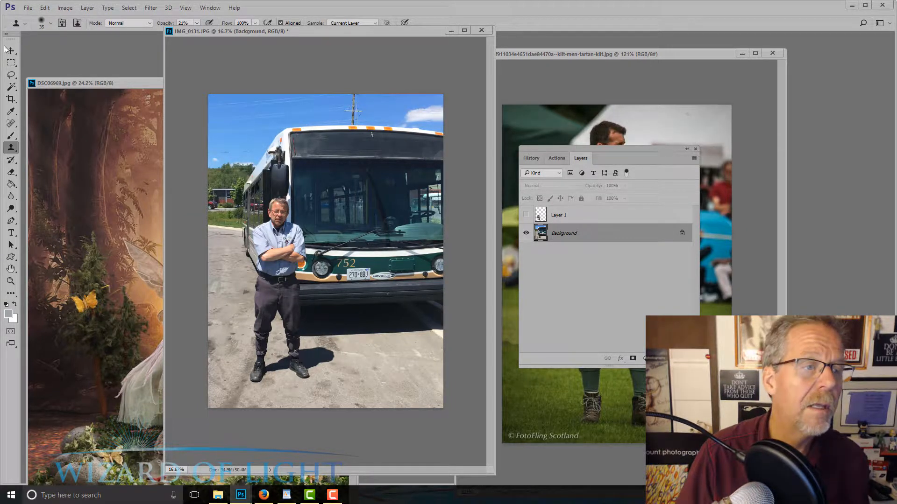
pyautogui.rightClick(10, 148)
pyautogui.click(39, 146)
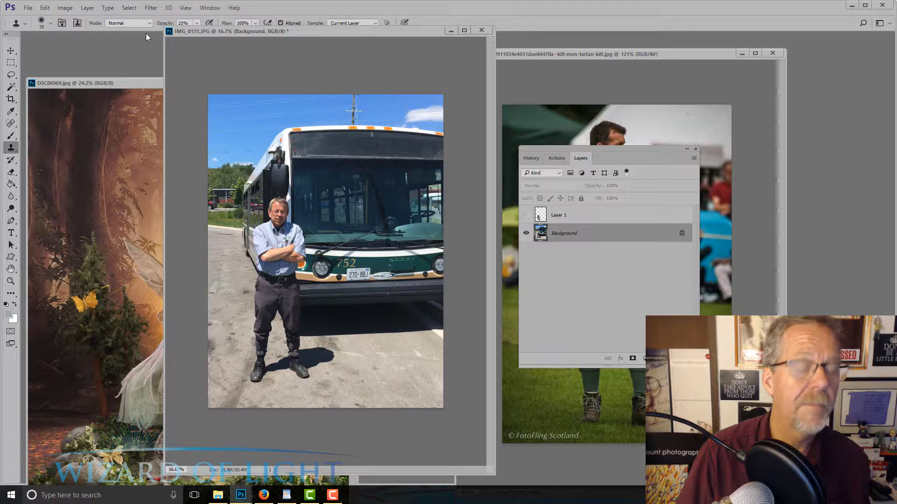
pyautogui.press(']')
pyautogui.press(']')
pyautogui.press(']')
pyautogui.press(']')
pyautogui.press(']')
pyautogui.press(']')
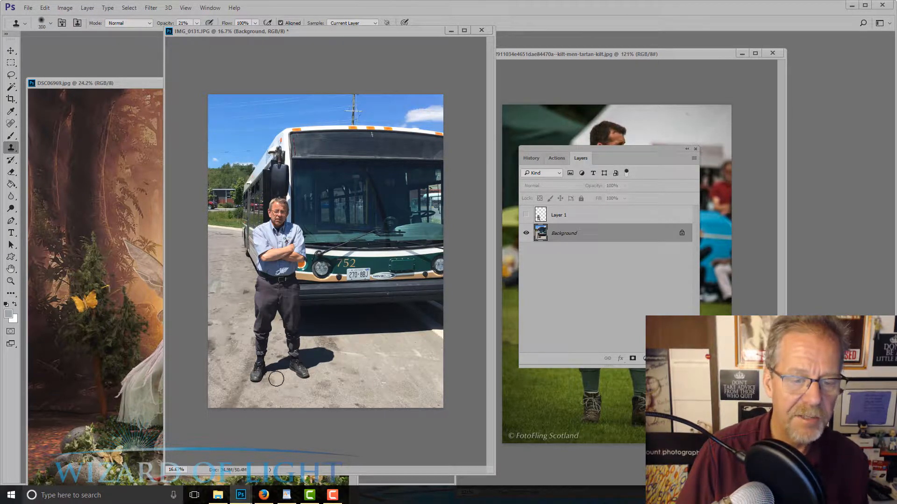
pyautogui.press('[')
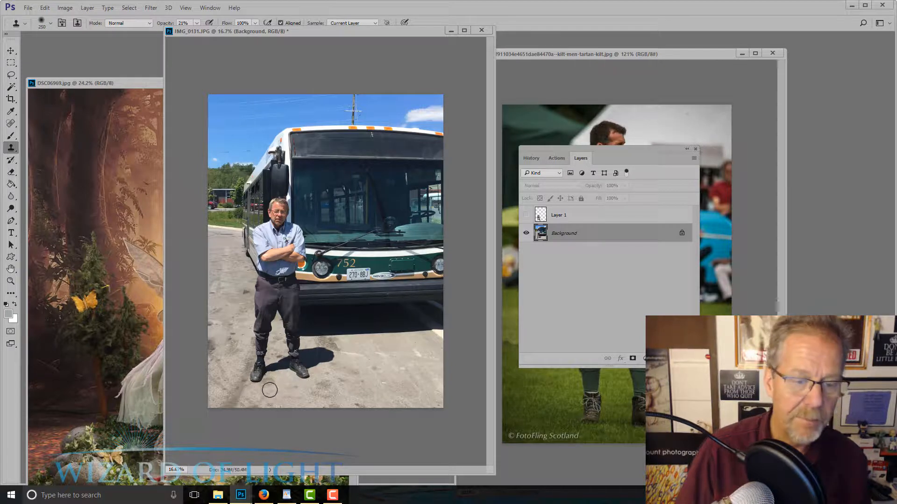
pyautogui.moveTo(196, 23); pyautogui.dragTo(242, 132)
pyautogui.moveTo(254, 393)
pyautogui.mouseDown()
pyautogui.moveTo(255, 347)
pyautogui.moveTo(310, 374)
pyautogui.moveTo(270, 372)
pyautogui.moveTo(248, 369)
pyautogui.moveTo(310, 373)
pyautogui.moveTo(325, 357)
pyautogui.moveTo(288, 359)
pyautogui.moveTo(289, 374)
pyautogui.moveTo(301, 356)
pyautogui.moveTo(329, 354)
pyautogui.moveTo(280, 342)
pyautogui.moveTo(304, 348)
pyautogui.moveTo(262, 367)
pyautogui.moveTo(256, 363)
pyautogui.moveTo(275, 356)
pyautogui.moveTo(236, 334)
pyautogui.moveTo(262, 345)
pyautogui.moveTo(247, 337)
pyautogui.moveTo(250, 345)
pyautogui.moveTo(309, 348)
pyautogui.moveTo(259, 342)
pyautogui.mouseUp()
pyautogui.keyDown('alt'); pyautogui.click(302, 389); pyautogui.keyUp('alt')
pyautogui.keyDown('alt'); pyautogui.click(246, 345); pyautogui.keyUp('alt')
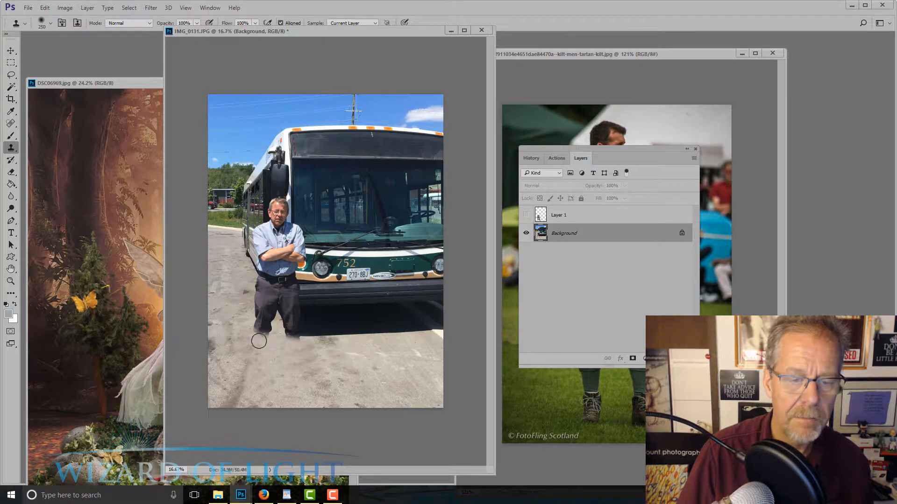
# Show the kilt layer, Layer 1, again over the retouched background
pyautogui.click(525, 215)
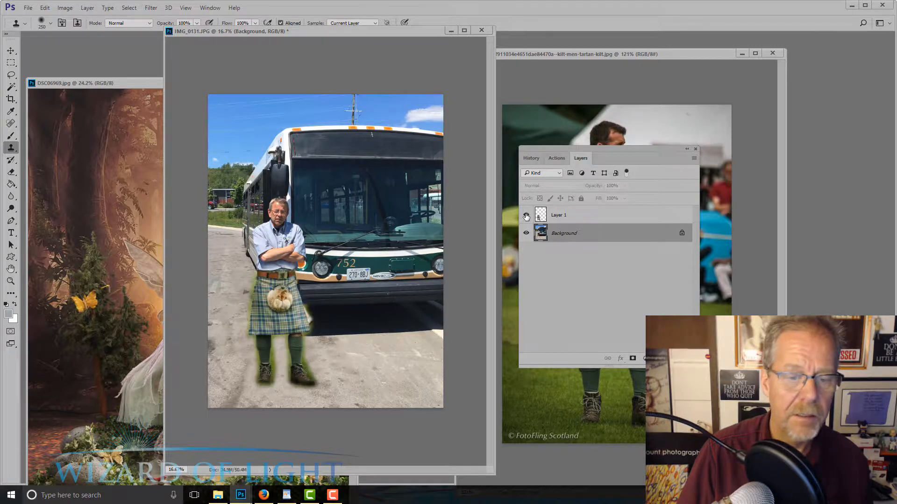
pyautogui.click(526, 215)
pyautogui.click(526, 215)
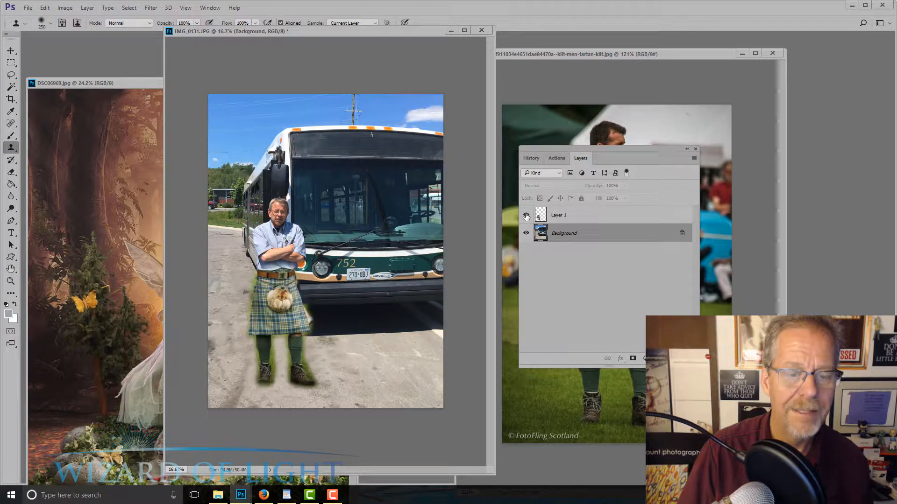
# Move the kilt slightly down to fit the man's waist, lowering Layer 1's opacity to 65% for alignment and restoring it to 100%
pyautogui.click(11, 51)
pyautogui.hotkey('ctrl', '0')
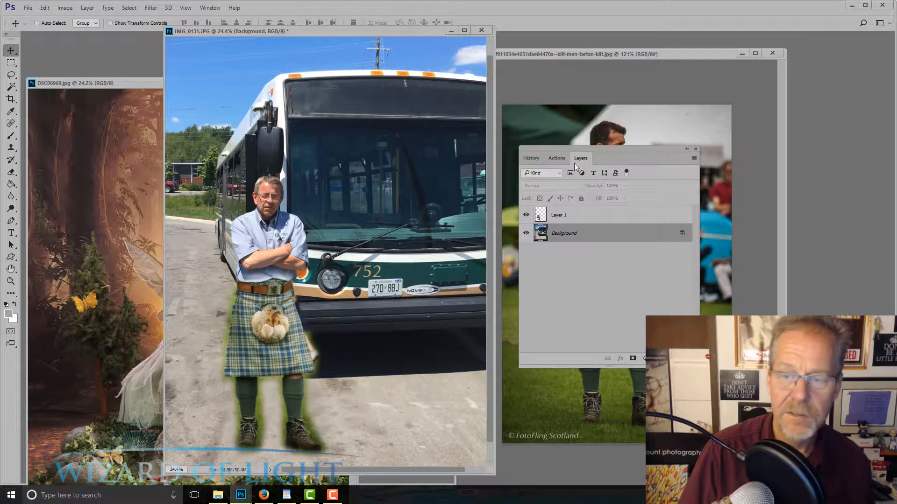
pyautogui.click(577, 216)
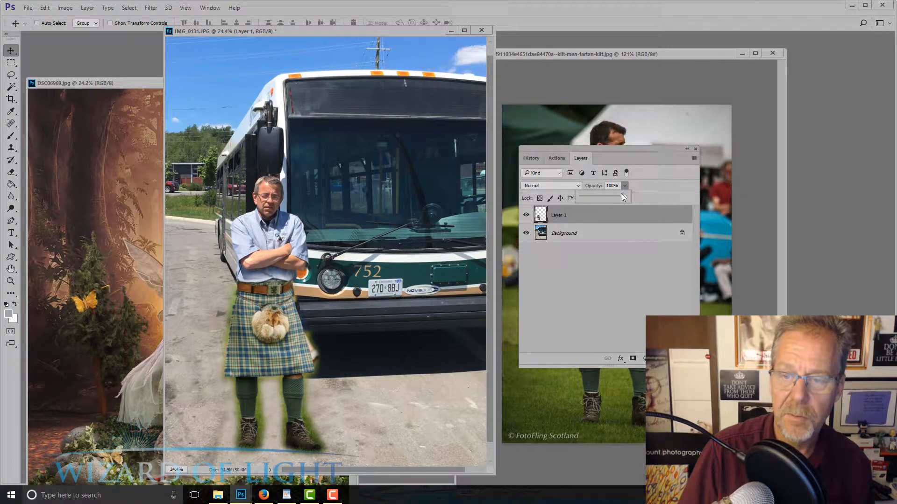
pyautogui.moveTo(621, 193); pyautogui.dragTo(610, 198)
pyautogui.moveTo(305, 328)
pyautogui.mouseDown()
pyautogui.moveTo(322, 366)
pyautogui.moveTo(306, 337)
pyautogui.mouseUp()
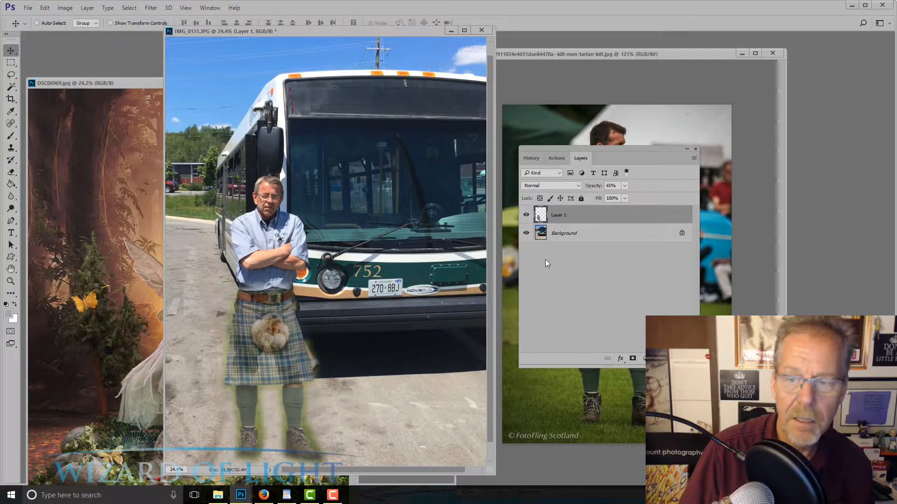
pyautogui.click(625, 186)
pyautogui.scroll(5, 306, 306)
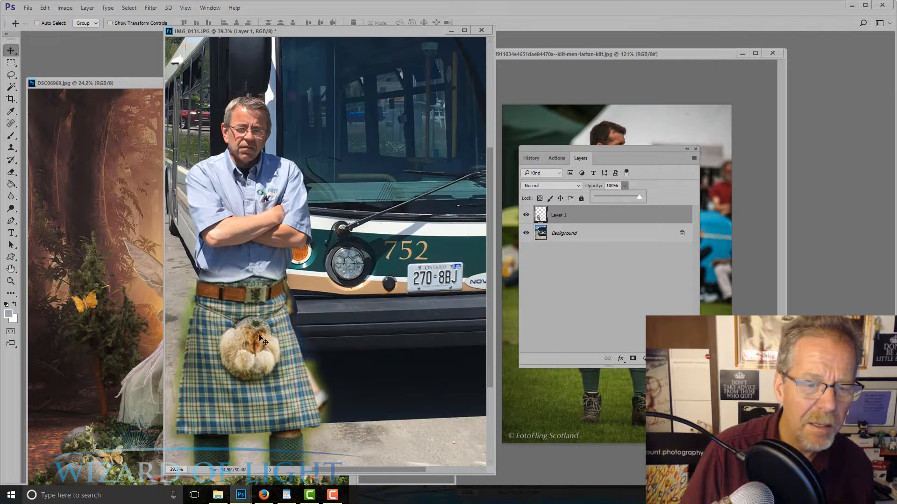
pyautogui.moveTo(258, 339)
pyautogui.mouseDown()
pyautogui.moveTo(269, 359)
pyautogui.moveTo(256, 344)
pyautogui.mouseUp()
# Scale the kilt layer up to about 106% with Free Transform and reposition it so the belt sits at the man's waist
pyautogui.hotkey('ctrl', 't')
pyautogui.scroll(-2, 258, 345)
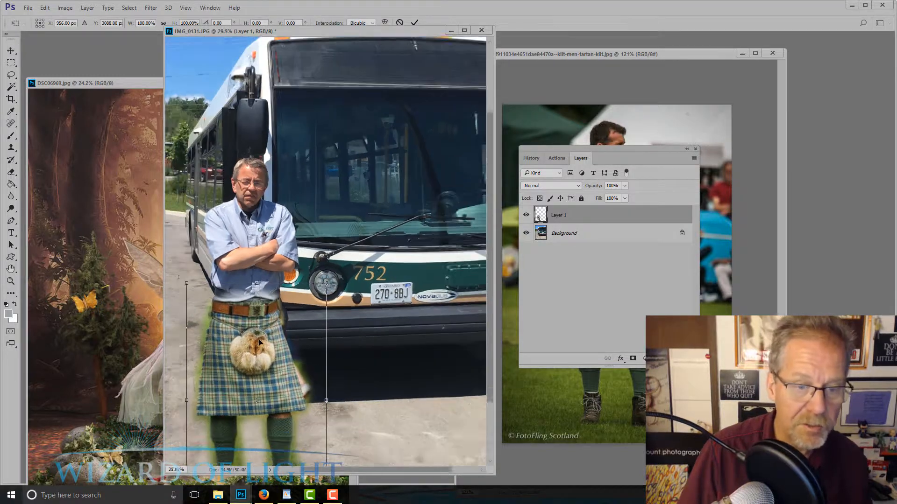
pyautogui.moveTo(331, 283); pyautogui.dragTo(335, 278)
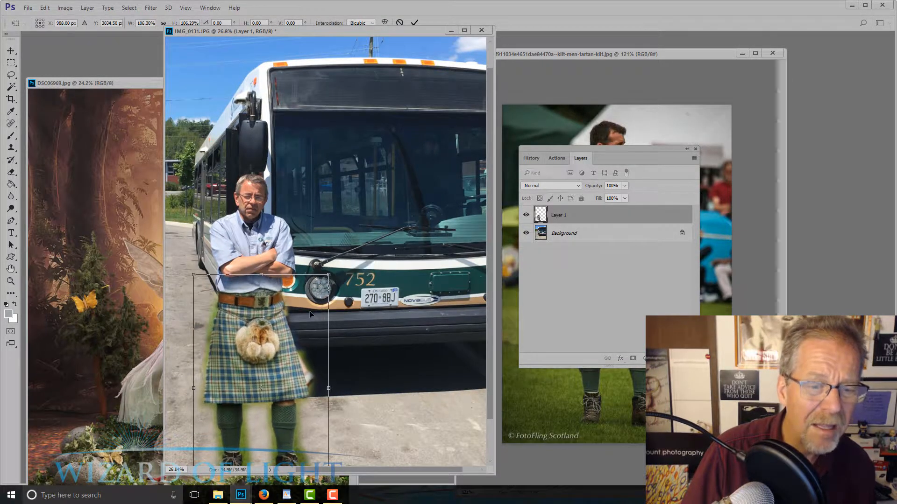
pyautogui.scroll(-1, 305, 322)
pyautogui.moveTo(281, 323)
pyautogui.mouseDown()
pyautogui.moveTo(283, 360)
pyautogui.moveTo(283, 329)
pyautogui.mouseUp()
pyautogui.scroll(-2, 283, 330)
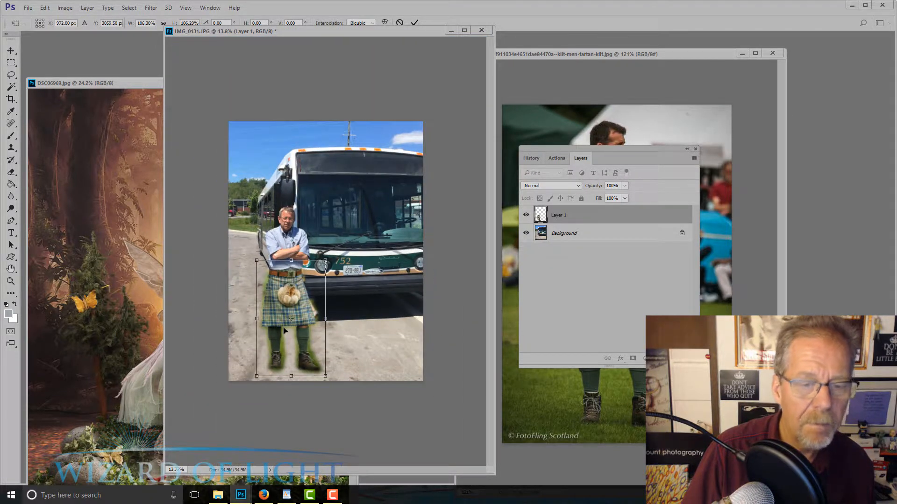
pyautogui.press('Return')
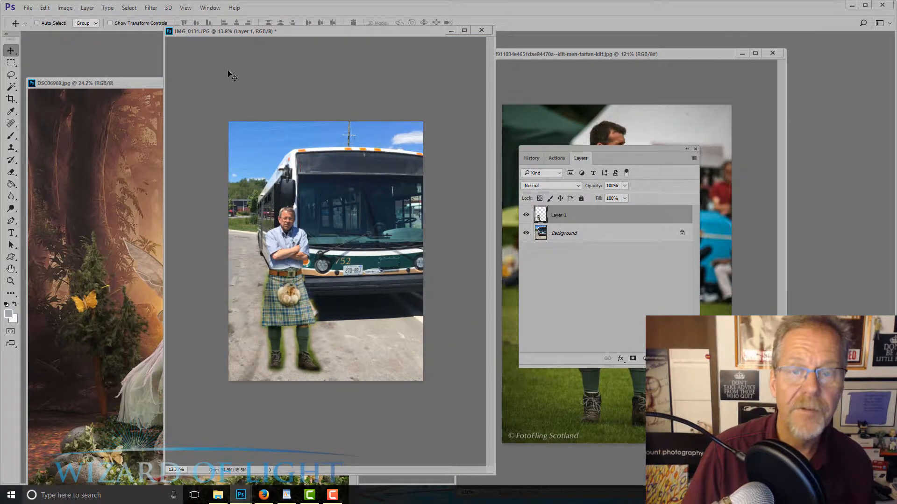
# Clear the kilt and fairy photo windows out of the workspace and reposition the bus photo window
pyautogui.click(549, 55)
pyautogui.hotkey('ctrl', 'w')
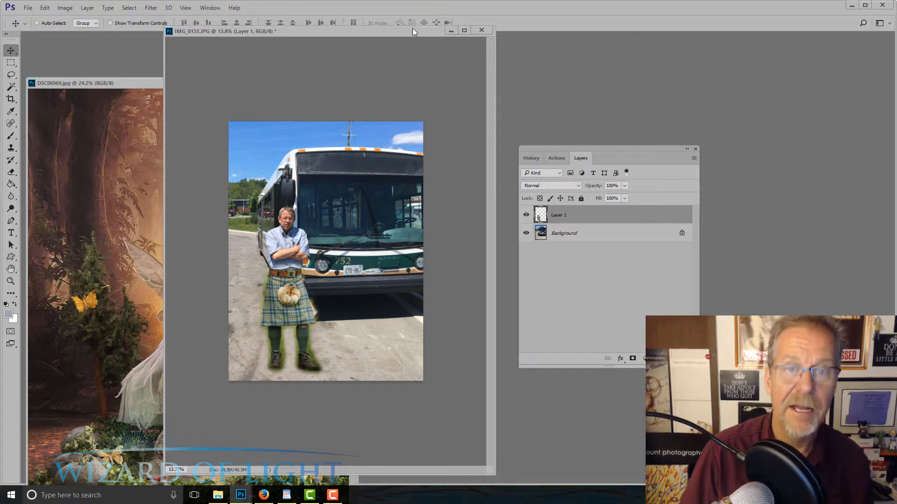
pyautogui.click(143, 85)
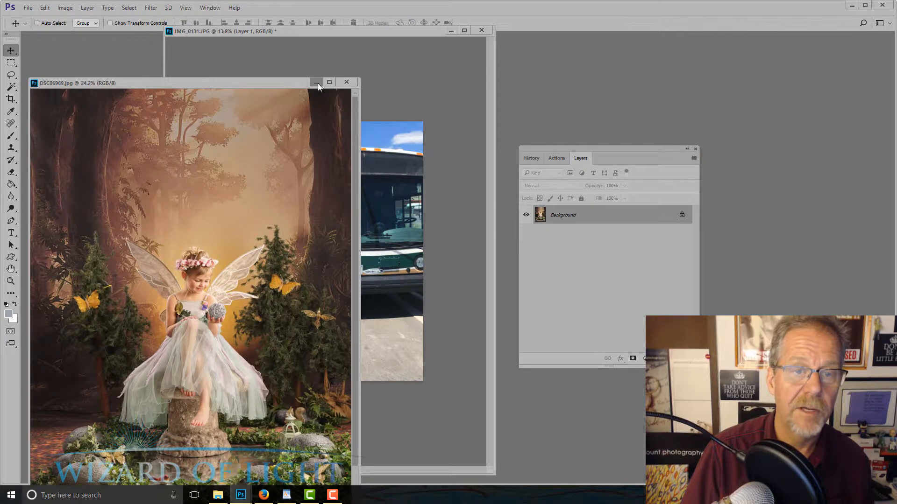
pyautogui.hotkey('ctrl', 'w')
pyautogui.moveTo(358, 34); pyautogui.dragTo(405, 50)
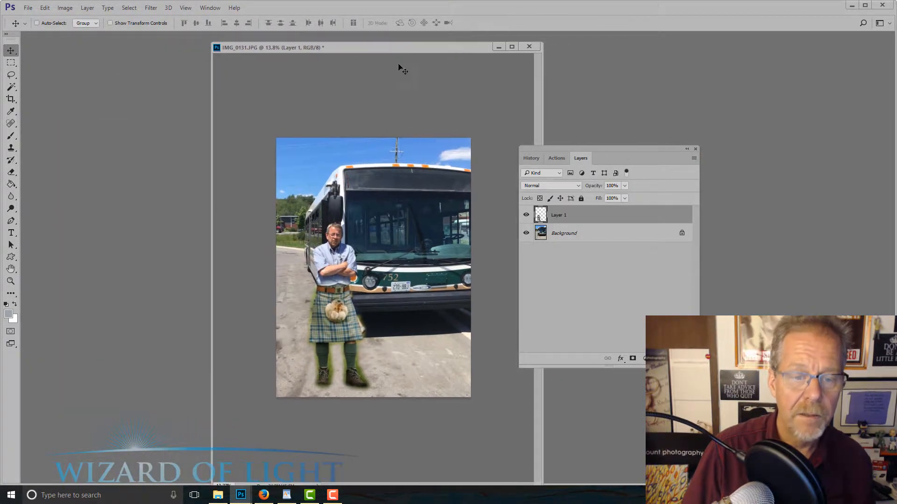
# Examine the kilt and legs up close, comparing the photo with Layer 1 hidden and shown
pyautogui.scroll(3, 353, 197)
pyautogui.scroll(5, 329, 356)
pyautogui.scroll(1, 331, 361)
pyautogui.moveTo(331, 361); pyautogui.dragTo(386, 218)
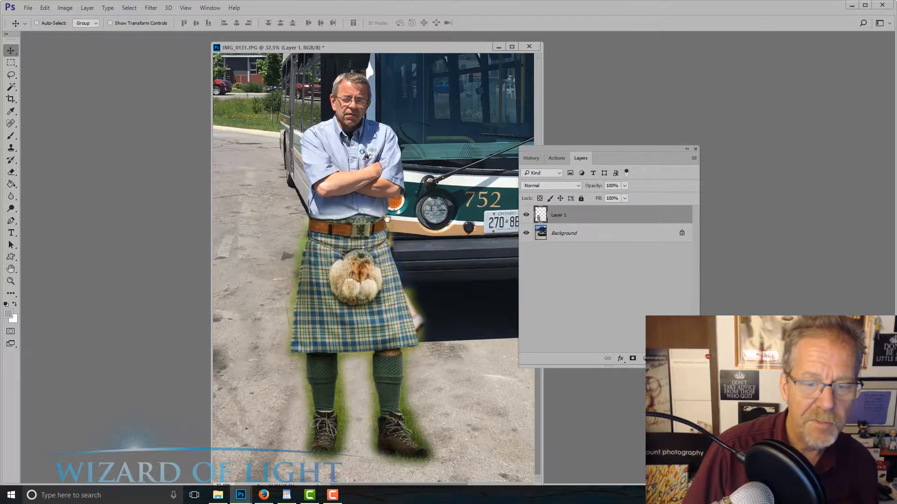
pyautogui.scroll(2, 434, 306)
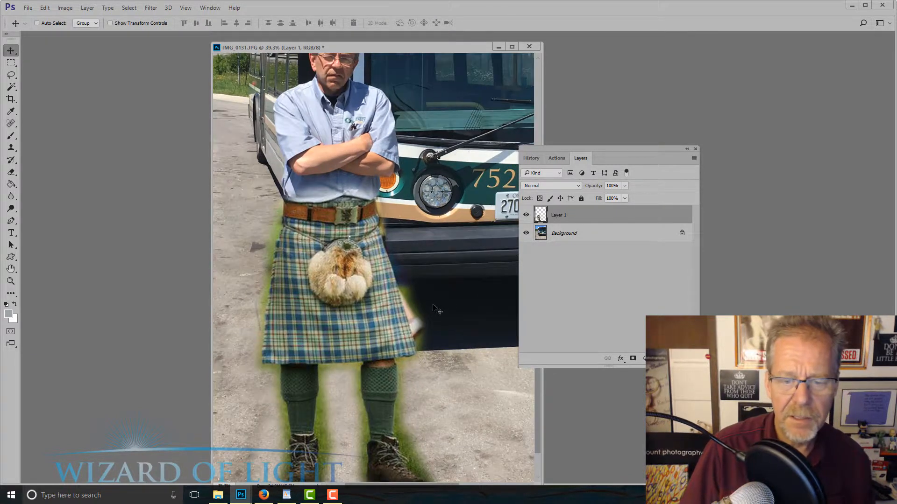
pyautogui.click(526, 216)
pyautogui.click(526, 215)
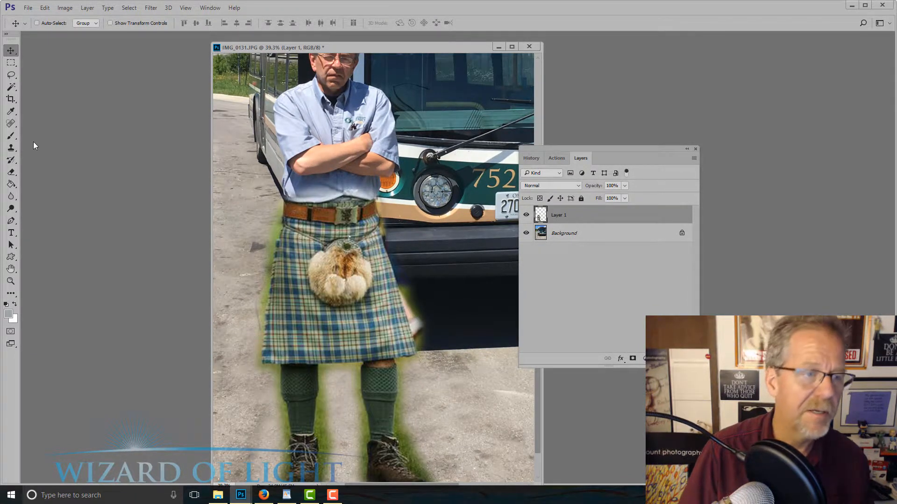
# Set up the Eraser with a hard round brush at 86% opacity
pyautogui.moveTo(11, 172); pyautogui.dragTo(38, 174)
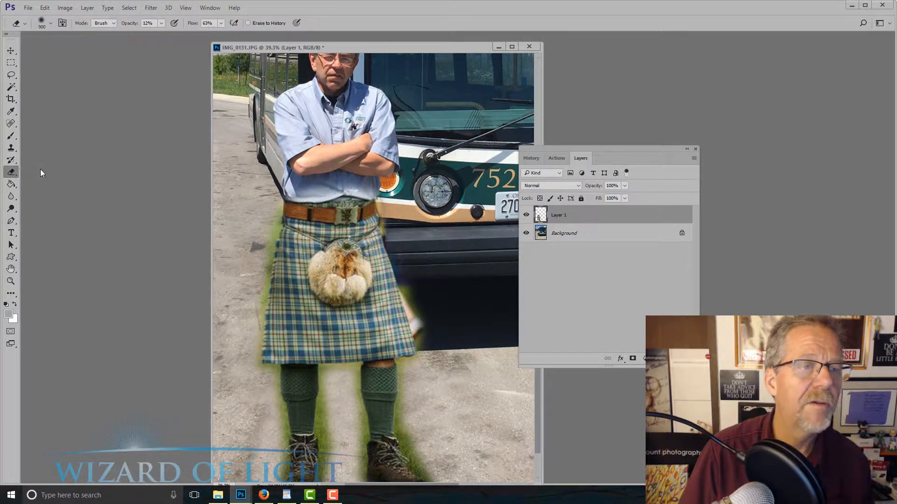
pyautogui.click(161, 23)
pyautogui.moveTo(184, 35); pyautogui.dragTo(201, 34)
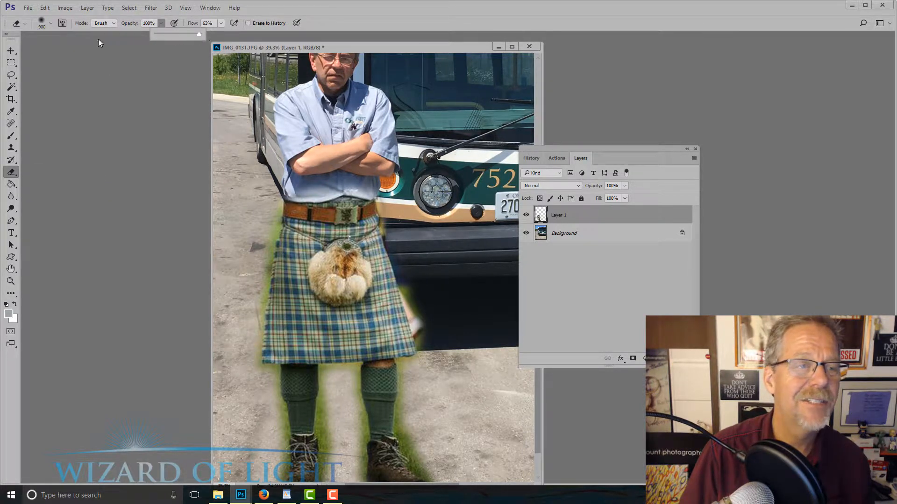
pyautogui.click(46, 27)
pyautogui.doubleClick(125, 123)
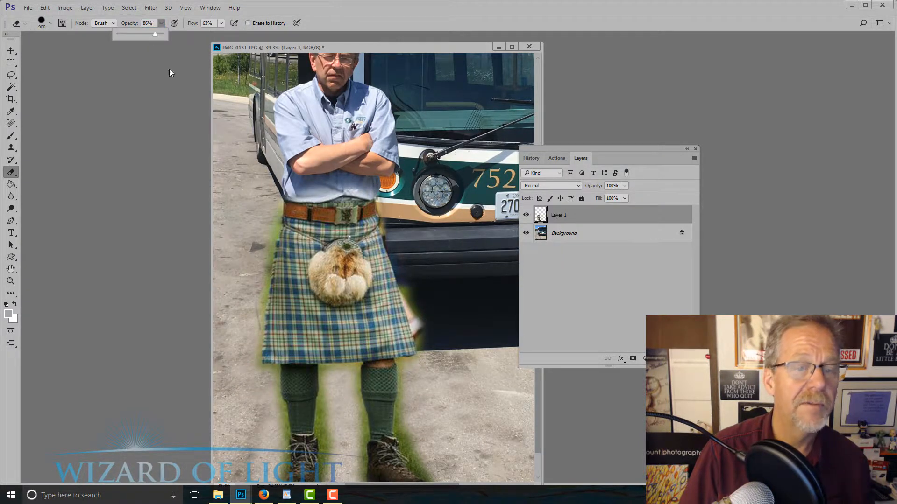
# Shrink the eraser brush and erase the green fringe and stray hand along the kilt's right edge on Layer 1
pyautogui.press('[')
pyautogui.press('[')
pyautogui.press('[')
pyautogui.press('[')
pyautogui.press('[')
pyautogui.press('[')
pyautogui.press('[')
pyautogui.press('[')
pyautogui.press('[')
pyautogui.press('[')
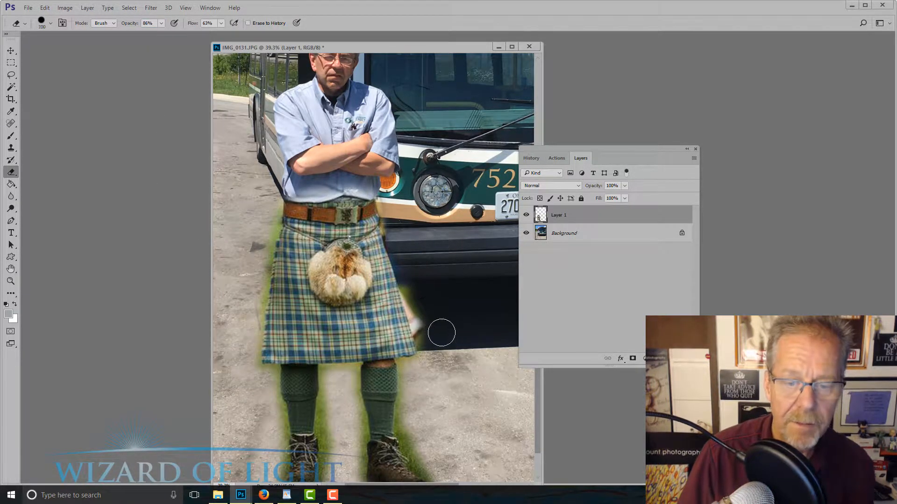
pyautogui.press('[')
pyautogui.press('[')
pyautogui.press('[')
pyautogui.press('[')
pyautogui.press('[')
pyautogui.press('[')
pyautogui.press('[')
pyautogui.moveTo(408, 298)
pyautogui.mouseDown()
pyautogui.moveTo(418, 333)
pyautogui.moveTo(407, 284)
pyautogui.moveTo(423, 361)
pyautogui.mouseUp()
# Erase the grass fringe along the outer side of the right-hand sock and boot with a 50 px eraser
pyautogui.press(']')
pyautogui.press(']')
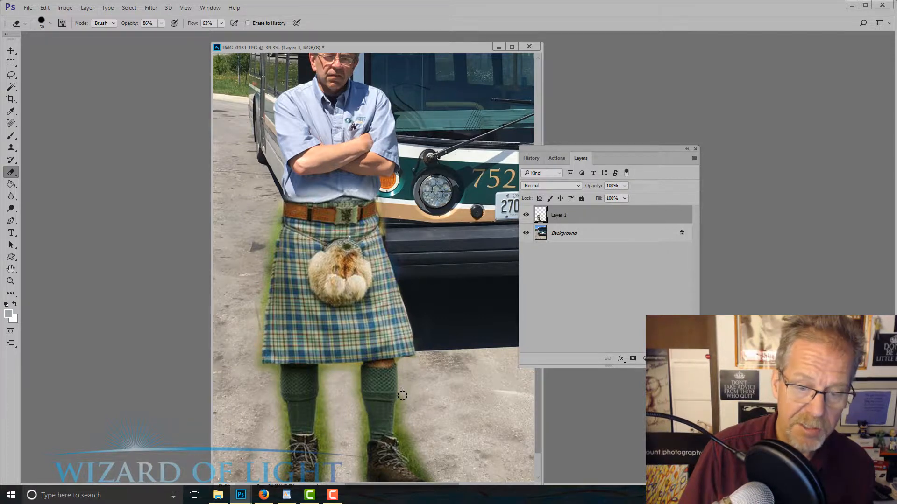
pyautogui.moveTo(420, 416)
pyautogui.mouseDown()
pyautogui.moveTo(337, 270)
pyautogui.moveTo(338, 304)
pyautogui.mouseUp()
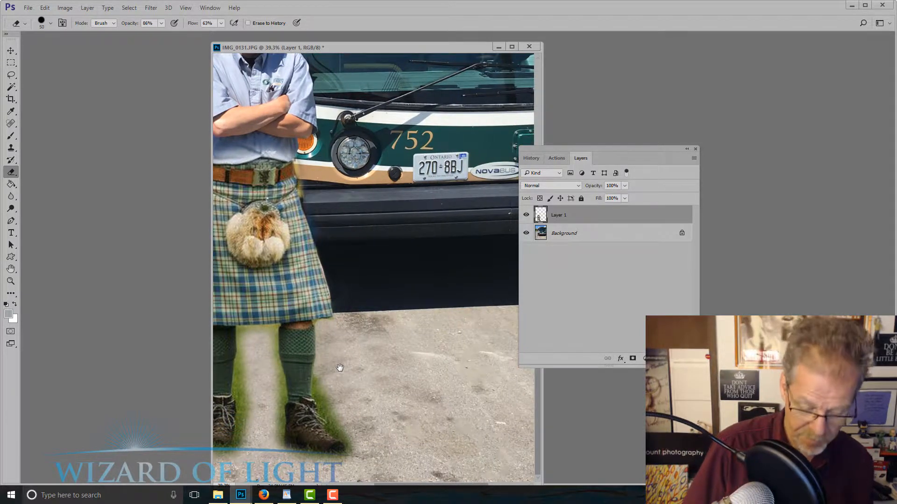
pyautogui.press(']')
pyautogui.press(']')
pyautogui.press(']')
pyautogui.moveTo(322, 378)
pyautogui.mouseDown()
pyautogui.moveTo(355, 446)
pyautogui.moveTo(352, 463)
pyautogui.moveTo(284, 460)
pyautogui.moveTo(354, 456)
pyautogui.mouseUp()
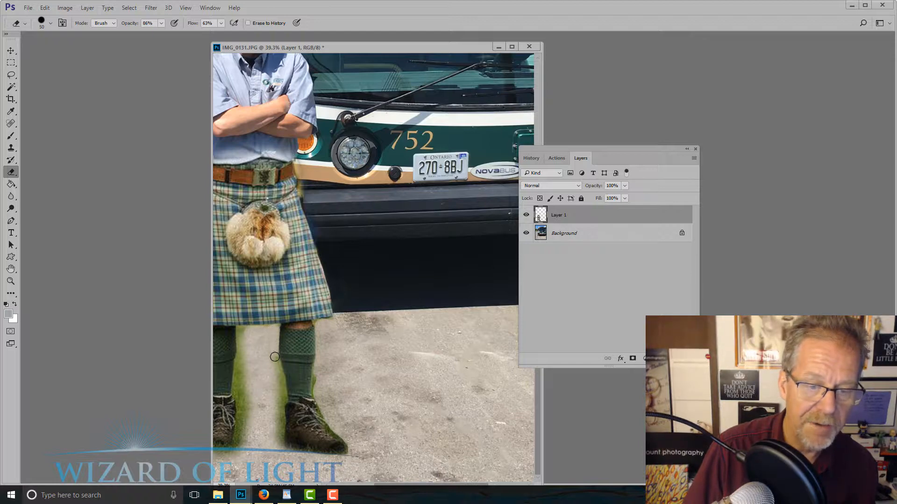
# Erase the green fringe between the legs, around the left-hand sock and boot, and along the kilt's left edge
pyautogui.moveTo(282, 401)
pyautogui.mouseDown()
pyautogui.moveTo(278, 448)
pyautogui.moveTo(273, 374)
pyautogui.moveTo(358, 307)
pyautogui.moveTo(331, 333)
pyautogui.moveTo(330, 407)
pyautogui.mouseUp()
pyautogui.moveTo(341, 366)
pyautogui.mouseDown()
pyautogui.moveTo(330, 439)
pyautogui.moveTo(342, 420)
pyautogui.mouseUp()
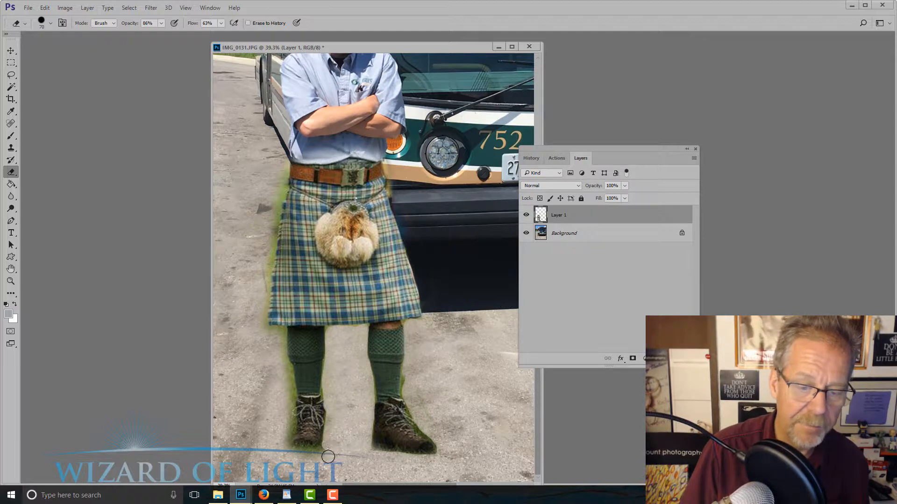
pyautogui.moveTo(327, 450)
pyautogui.mouseDown()
pyautogui.moveTo(309, 454)
pyautogui.moveTo(285, 439)
pyautogui.moveTo(289, 381)
pyautogui.moveTo(279, 338)
pyautogui.mouseUp()
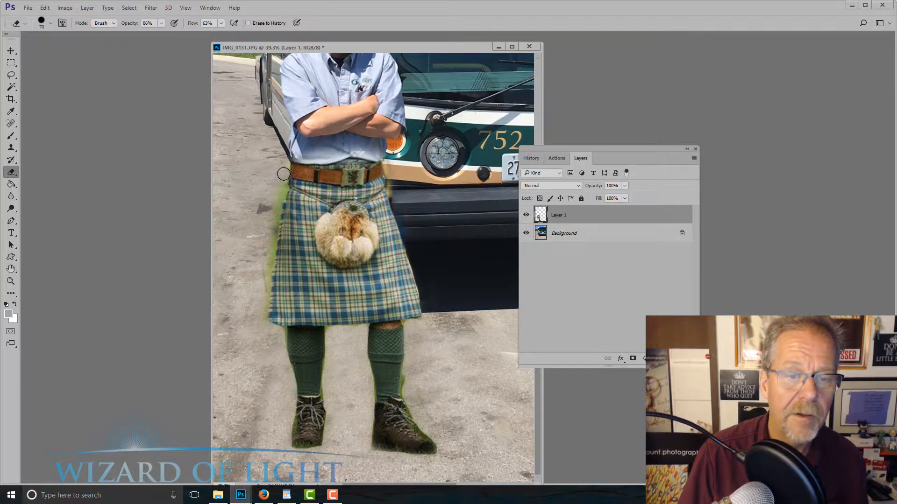
pyautogui.moveTo(282, 188)
pyautogui.mouseDown()
pyautogui.moveTo(261, 326)
pyautogui.moveTo(271, 341)
pyautogui.mouseUp()
# Shrink the eraser to 20 px and erase the green fringe along the left-hand sock's upper edges and under the kilt hem between the legs
pyautogui.scroll(5, 299, 337)
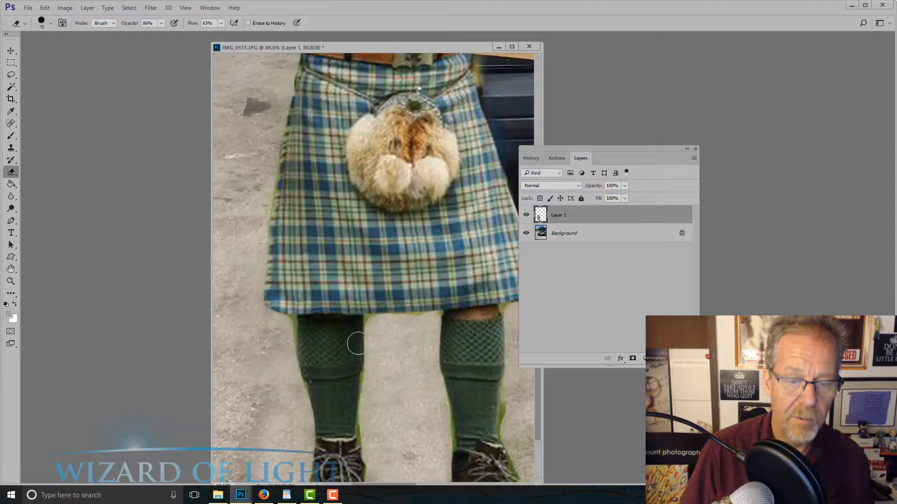
pyautogui.scroll(1, 359, 343)
pyautogui.press('[')
pyautogui.press('[')
pyautogui.press('[')
pyautogui.press('[')
pyautogui.press('[')
pyautogui.press('[')
pyautogui.press('[')
pyautogui.press('[')
pyautogui.press('[')
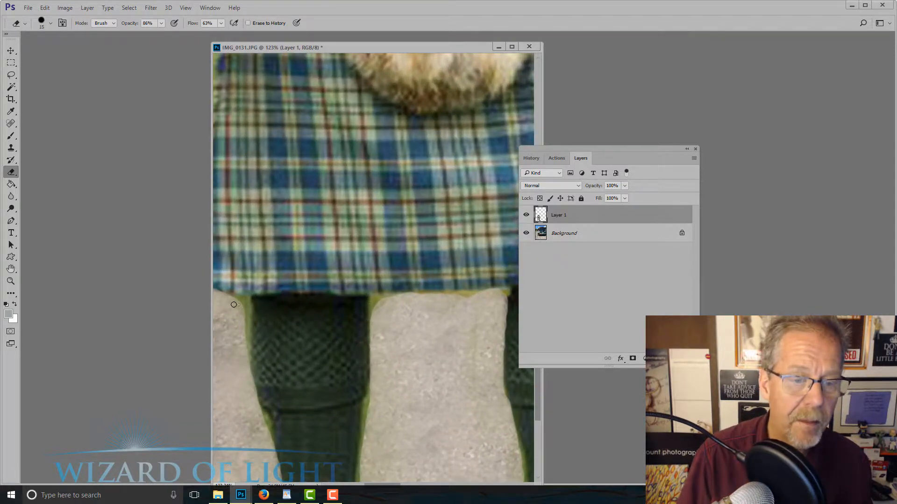
pyautogui.moveTo(242, 303); pyautogui.dragTo(241, 361)
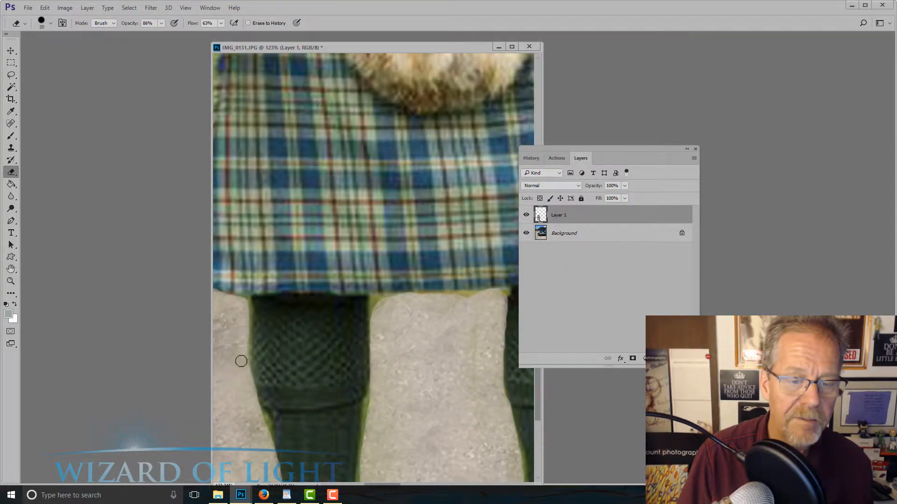
pyautogui.moveTo(377, 306)
pyautogui.mouseDown()
pyautogui.moveTo(396, 294)
pyautogui.moveTo(486, 297)
pyautogui.moveTo(403, 292)
pyautogui.mouseUp()
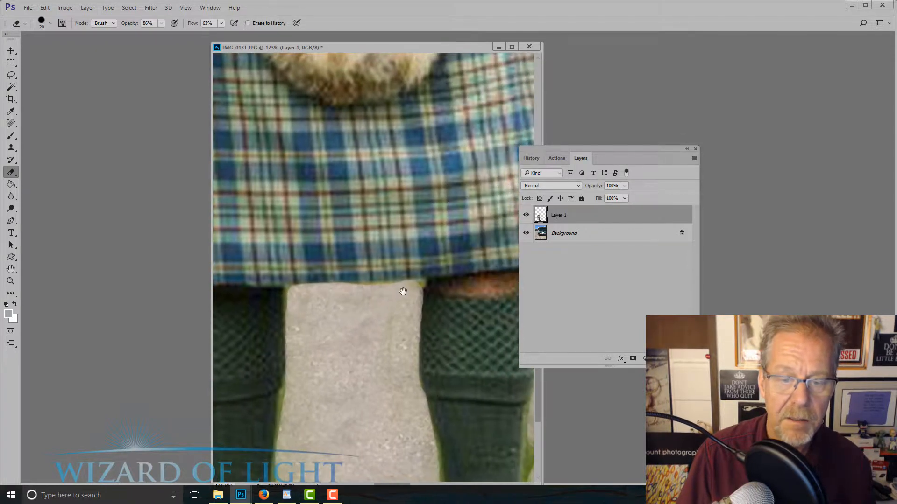
pyautogui.moveTo(347, 332); pyautogui.dragTo(356, 257)
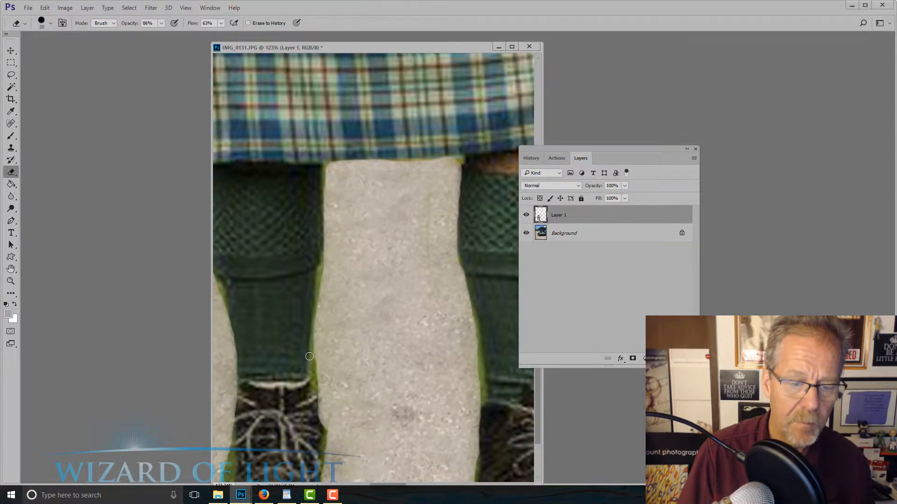
# Erase the remaining green fringe along the outer side of the right-hand sock and around the toe of its boot
pyautogui.scroll(-8, 309, 356)
pyautogui.scroll(7, 440, 349)
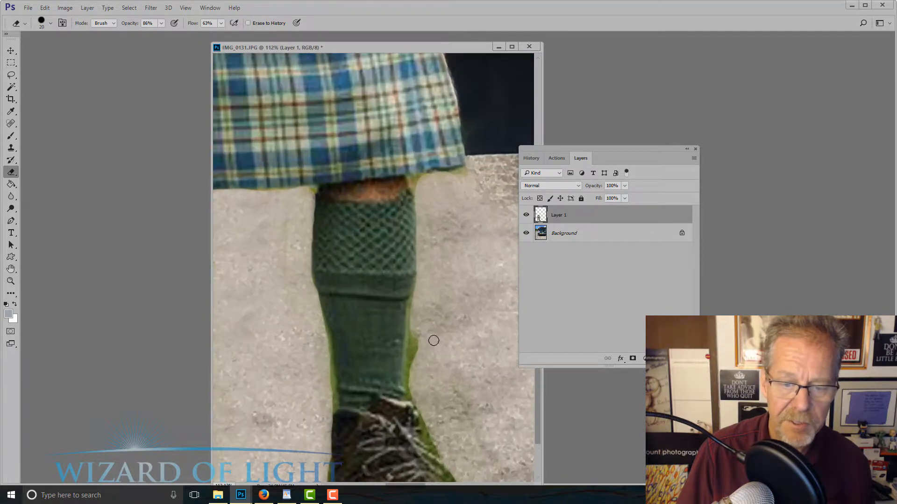
pyautogui.moveTo(421, 336); pyautogui.dragTo(413, 354)
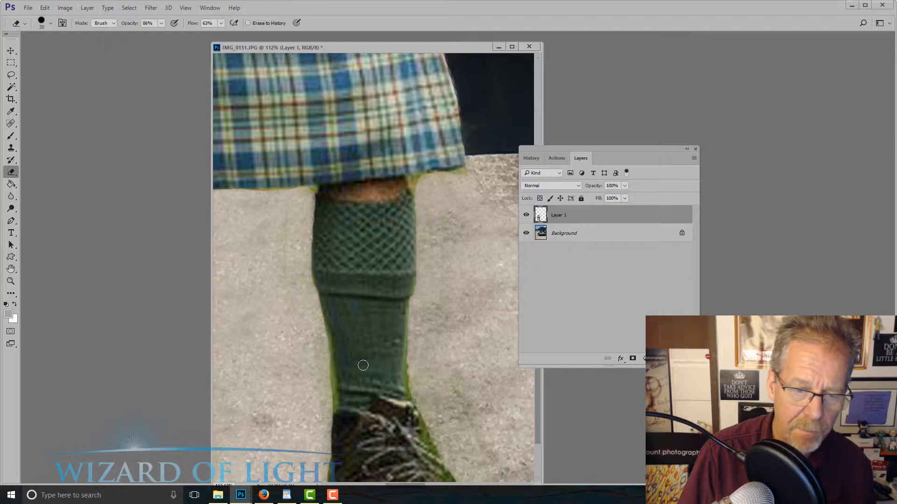
pyautogui.scroll(-4, 454, 390)
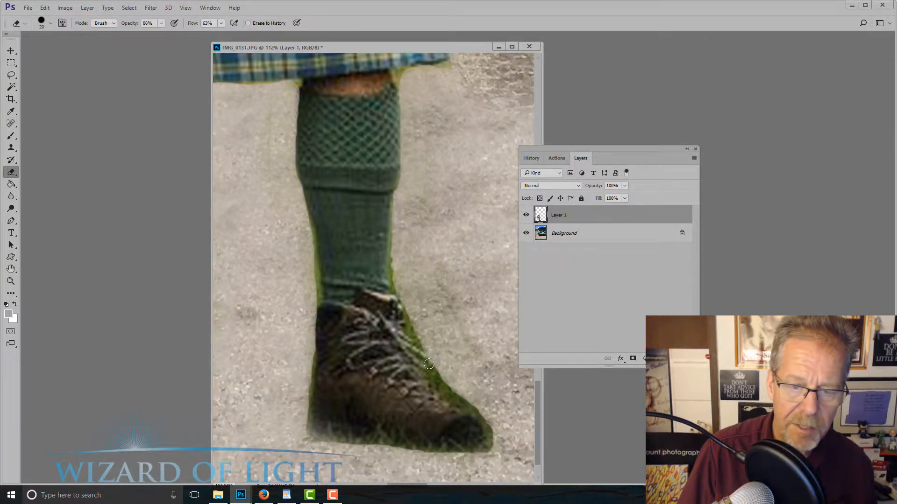
pyautogui.moveTo(450, 390); pyautogui.dragTo(488, 426)
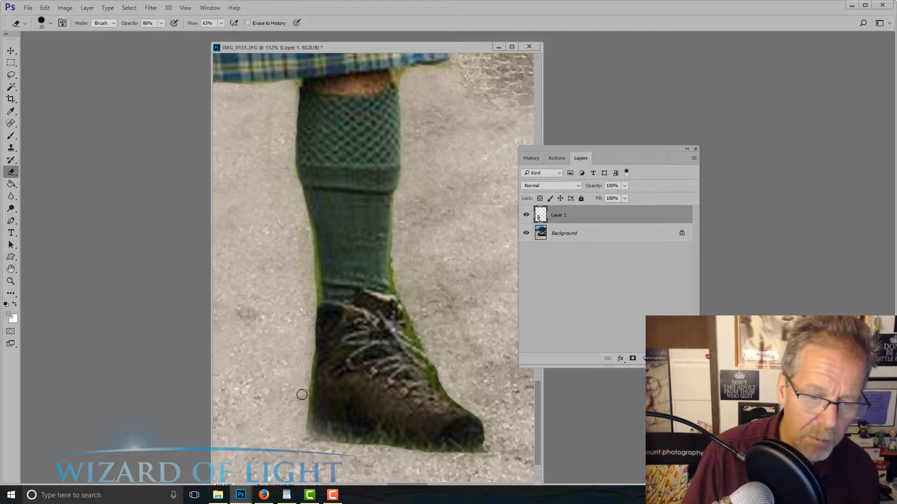
# Change the eraser to a soft round brush and set its opacity to 36%
pyautogui.scroll(1, 301, 427)
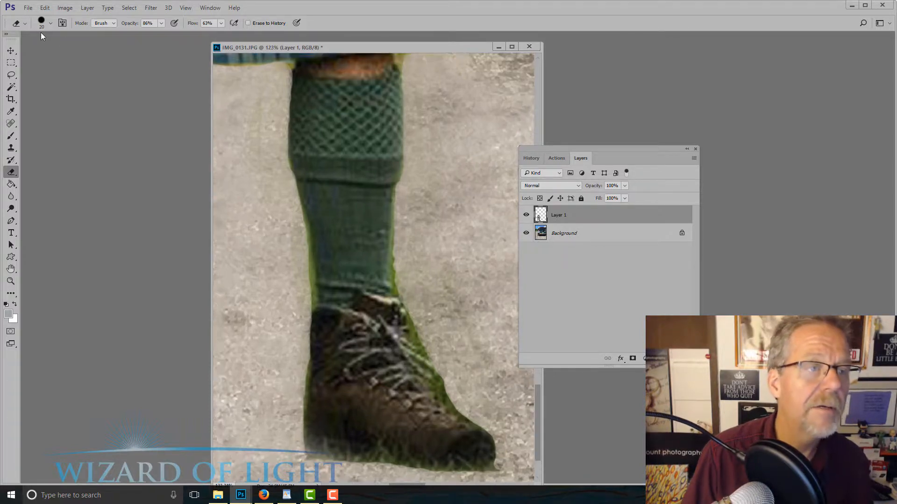
pyautogui.click(51, 23)
pyautogui.click(35, 93)
pyautogui.click(449, 4)
pyautogui.scroll(1, 323, 77)
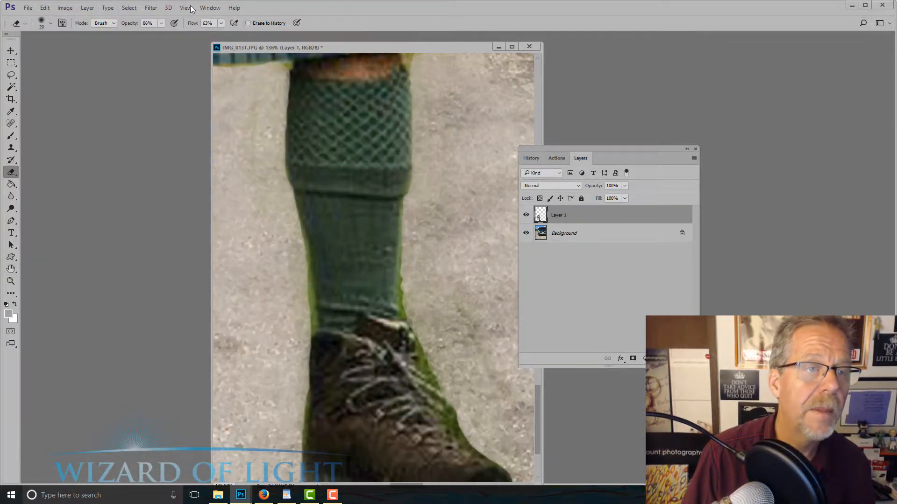
pyautogui.moveTo(162, 25); pyautogui.dragTo(149, 36)
pyautogui.scroll(-5, 304, 273)
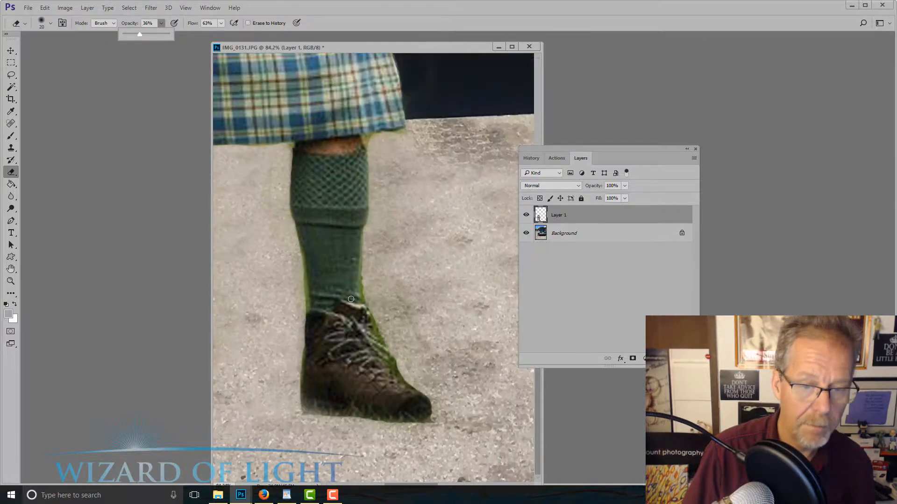
# Soften the green fringe under the right-hand boot's sole with a 50 px eraser and along its laced front at 60 px
pyautogui.moveTo(355, 316)
pyautogui.mouseDown()
pyautogui.moveTo(301, 216)
pyautogui.moveTo(304, 226)
pyautogui.mouseUp()
pyautogui.press(']')
pyautogui.press('[')
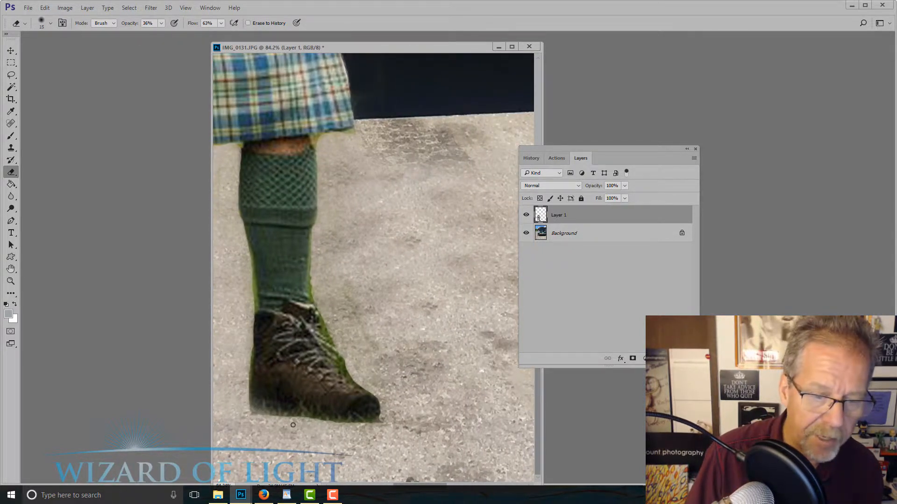
pyautogui.press(']')
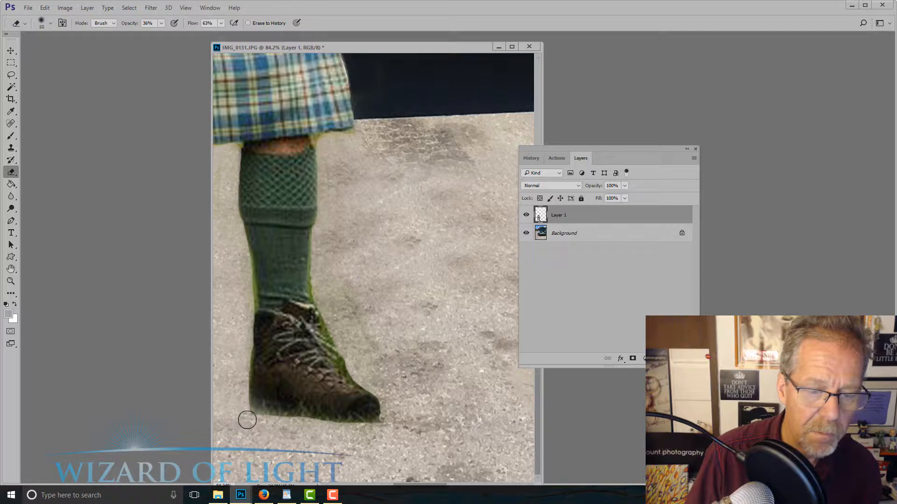
pyautogui.moveTo(247, 420)
pyautogui.mouseDown()
pyautogui.moveTo(381, 430)
pyautogui.moveTo(386, 400)
pyautogui.mouseUp()
pyautogui.press(']')
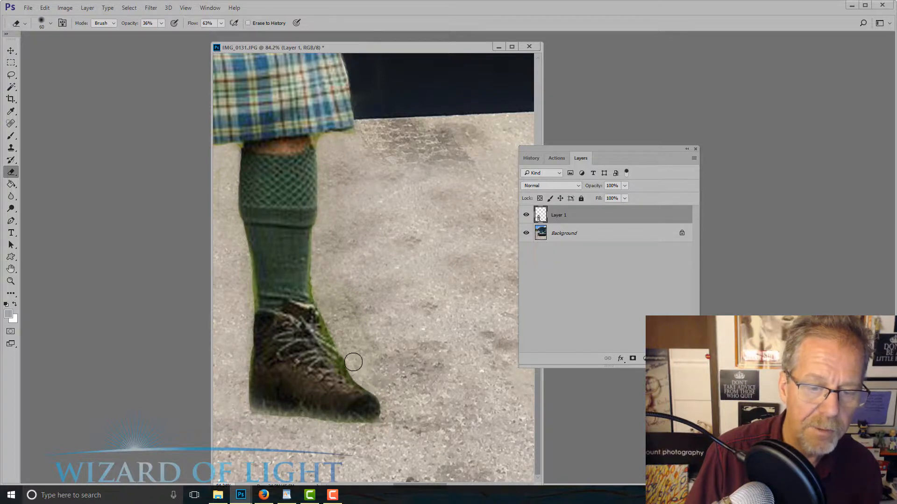
pyautogui.moveTo(332, 338); pyautogui.dragTo(357, 368)
pyautogui.moveTo(323, 312); pyautogui.dragTo(358, 374)
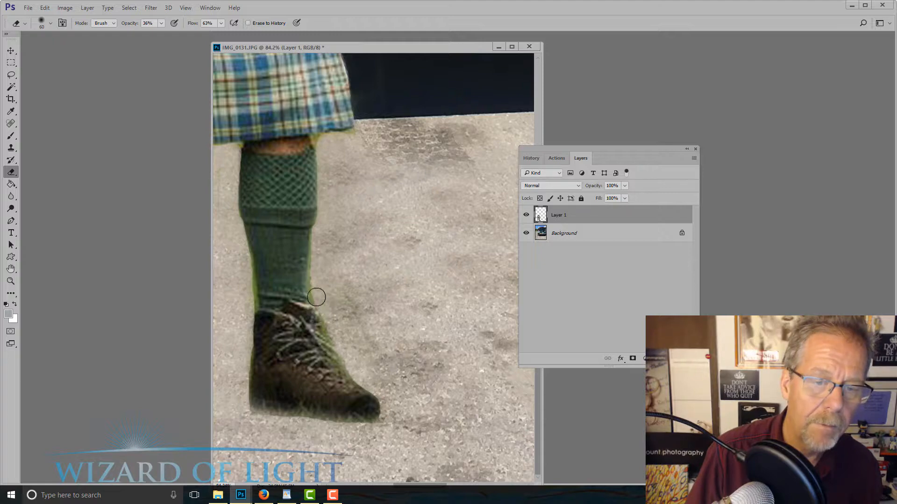
# Softly erase the green fringe along the inner side of the right-hand sock and around the left-hand sock's edges
pyautogui.moveTo(344, 256); pyautogui.dragTo(425, 186)
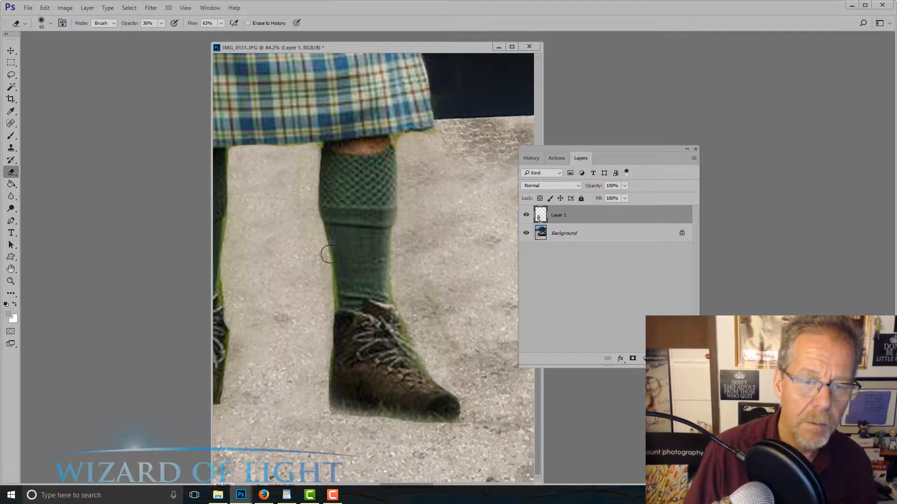
pyautogui.moveTo(328, 254)
pyautogui.mouseDown()
pyautogui.moveTo(324, 431)
pyautogui.moveTo(390, 340)
pyautogui.mouseUp()
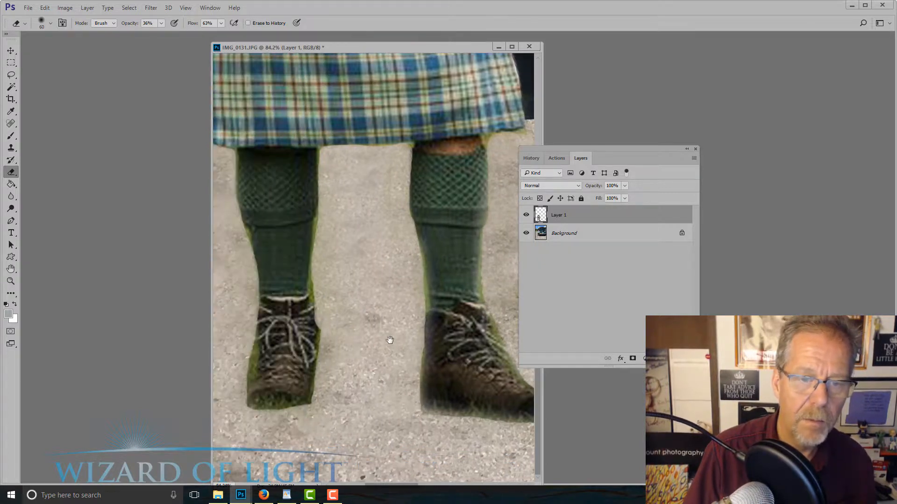
pyautogui.moveTo(326, 157)
pyautogui.mouseDown()
pyautogui.moveTo(322, 238)
pyautogui.moveTo(319, 224)
pyautogui.moveTo(305, 240)
pyautogui.moveTo(323, 263)
pyautogui.moveTo(322, 369)
pyautogui.moveTo(307, 419)
pyautogui.moveTo(250, 414)
pyautogui.moveTo(246, 324)
pyautogui.mouseUp()
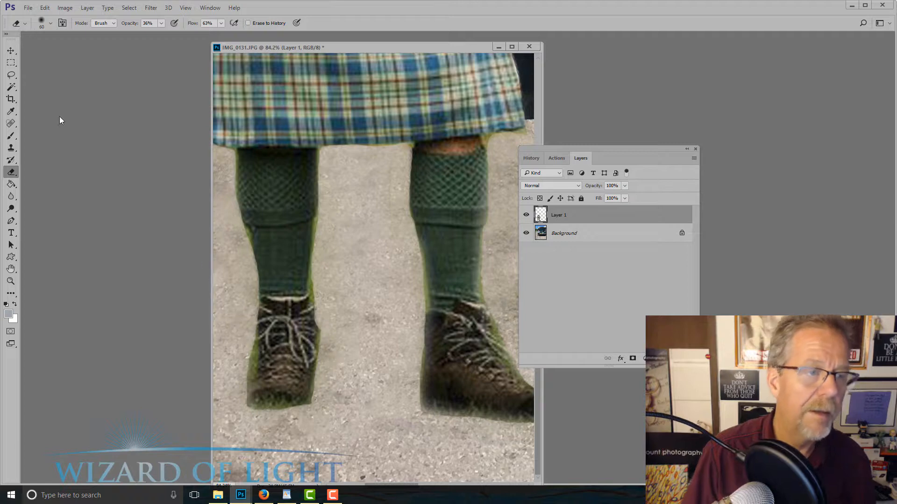
# Set up the Brush tool with a 15 px soft brush at 63% opacity for retouching the left-hand sock
pyautogui.click(11, 136)
pyautogui.click(43, 135)
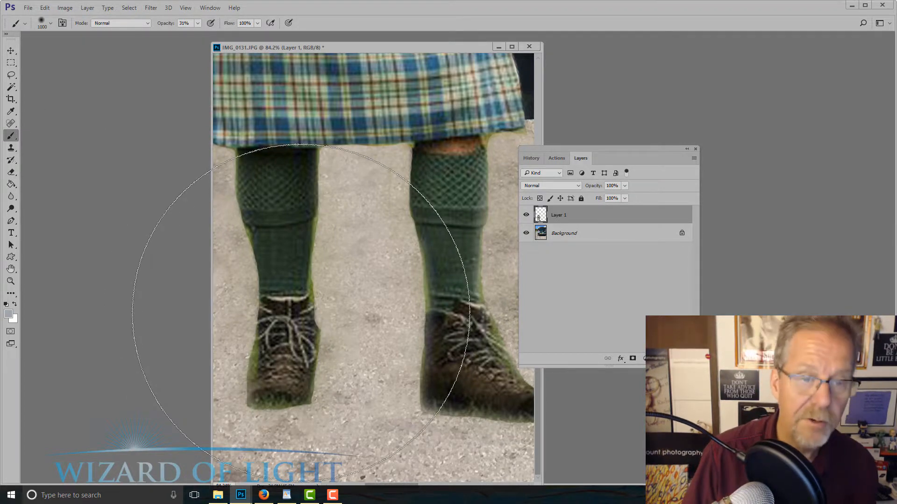
pyautogui.press('[')
pyautogui.press('[')
pyautogui.press('[')
pyautogui.press('[')
pyautogui.press('[')
pyautogui.press('[')
pyautogui.press('[')
pyautogui.press('[')
pyautogui.press('[')
pyautogui.press('[')
pyautogui.press('[')
pyautogui.press('[')
pyautogui.press('[')
pyautogui.press('[')
pyautogui.press('[')
pyautogui.press('[')
pyautogui.press('[')
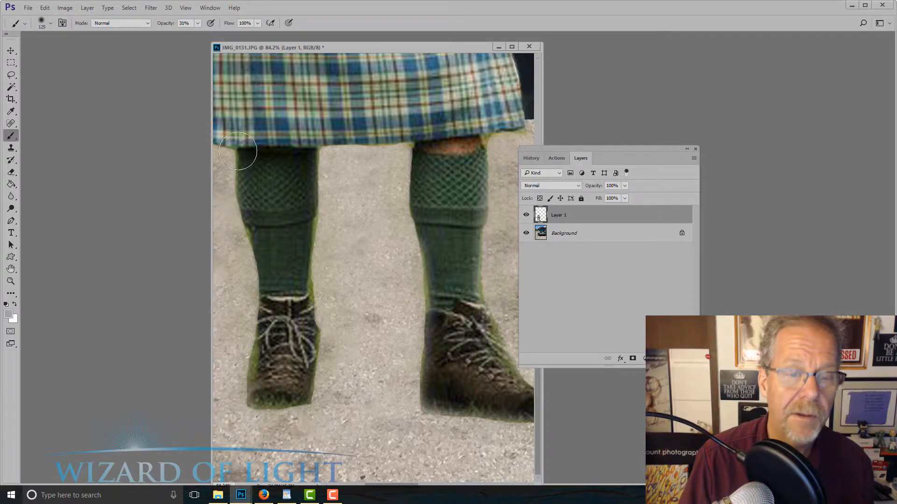
pyautogui.press('[')
pyautogui.press('[')
pyautogui.press('[')
pyautogui.press('[')
pyautogui.press('[')
pyautogui.press('[')
pyautogui.press('[')
pyautogui.press('[')
pyautogui.press('[')
pyautogui.scroll(2, 299, 234)
pyautogui.press('[')
pyautogui.scroll(2, 306, 233)
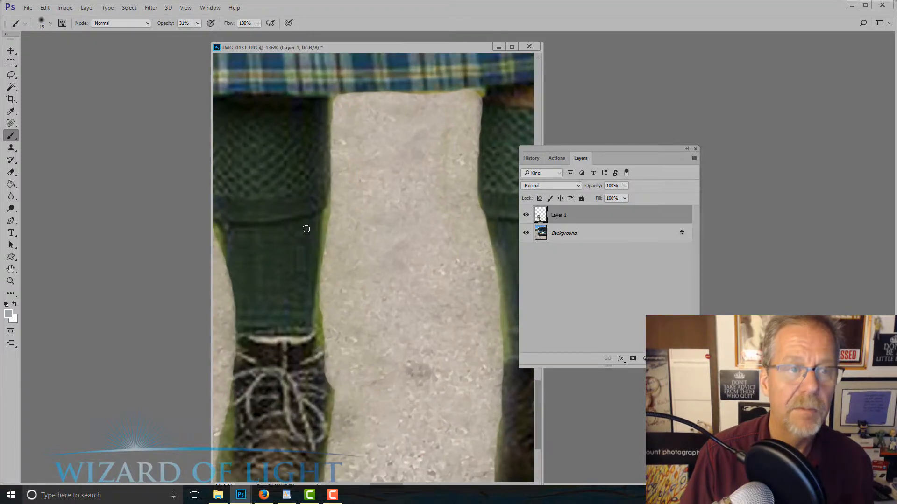
pyautogui.click(198, 23)
pyautogui.click(211, 34)
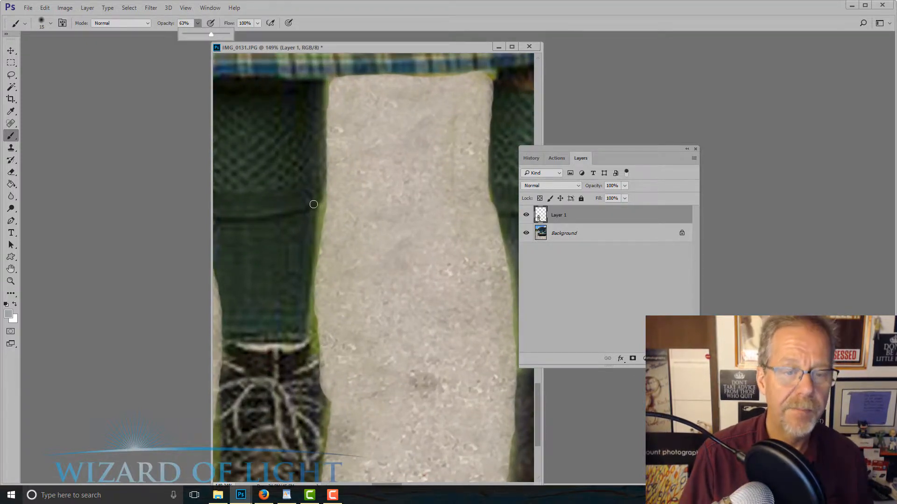
# Sample the dark green of the left-hand sock and paint over the bright green fringe along its inner edge
pyautogui.press('alt')
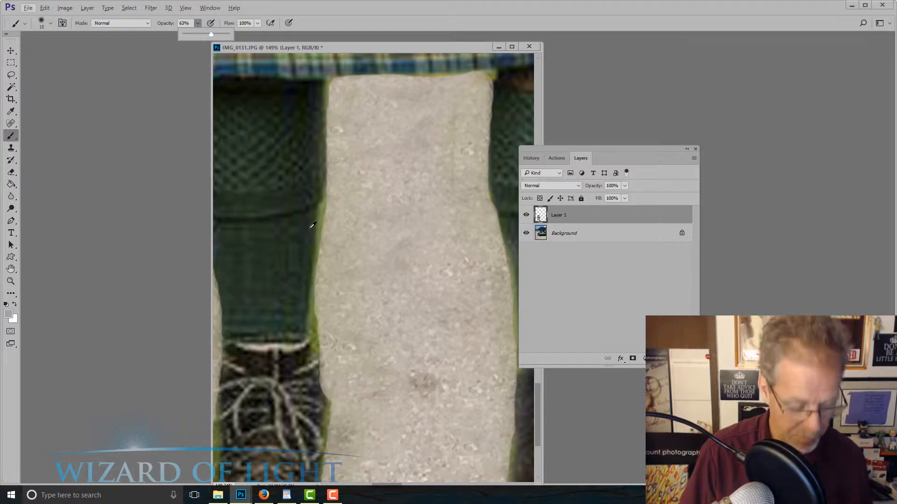
pyautogui.keyDown('alt'); pyautogui.click(313, 225); pyautogui.keyUp('alt')
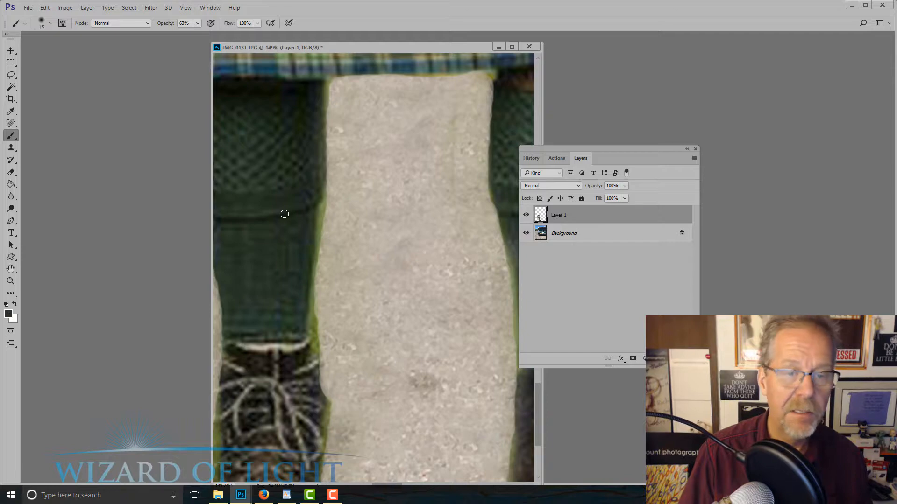
pyautogui.keyDown('alt'); pyautogui.click(308, 218); pyautogui.keyUp('alt')
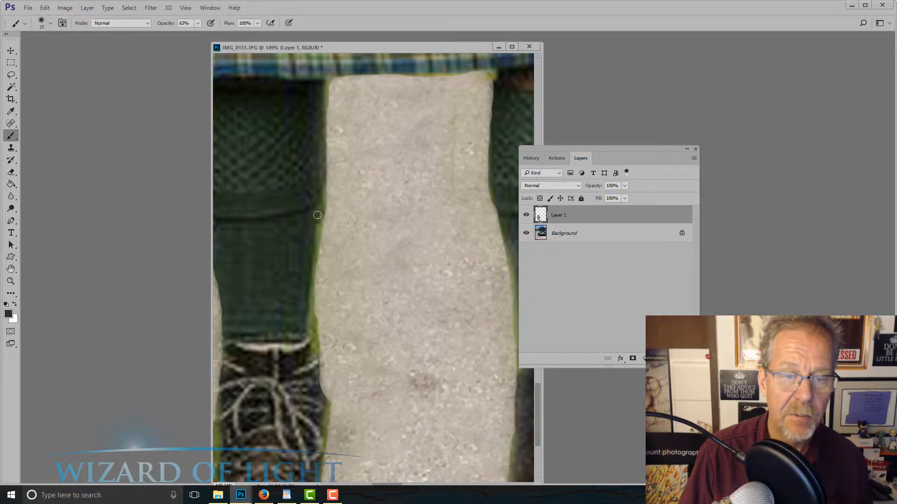
pyautogui.moveTo(311, 287); pyautogui.dragTo(316, 354)
pyautogui.keyDown('alt'); pyautogui.click(301, 324); pyautogui.keyUp('alt')
pyautogui.keyDown('alt'); pyautogui.click(306, 352); pyautogui.keyUp('alt')
# Paint over the green fringe on the left-hand boot's inner edge and the grass covering its toe
pyautogui.moveTo(307, 289)
pyautogui.mouseDown()
pyautogui.moveTo(293, 220)
pyautogui.moveTo(290, 125)
pyautogui.mouseUp()
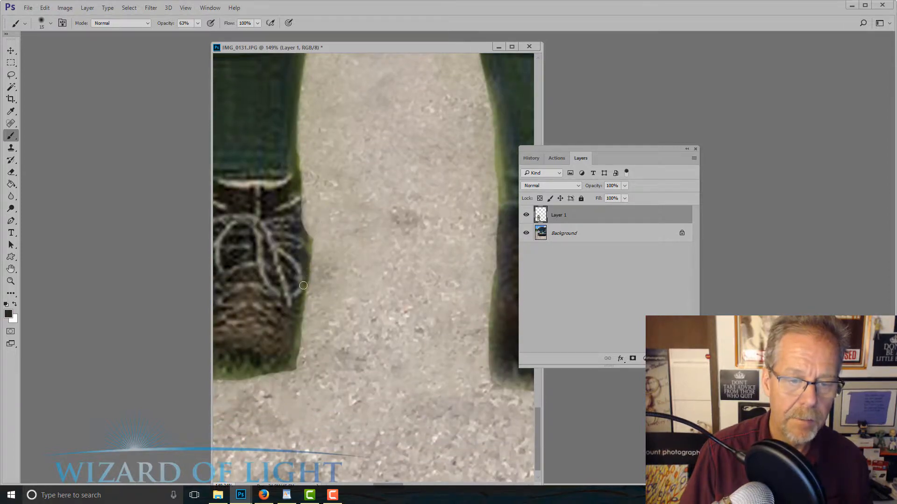
pyautogui.moveTo(303, 286); pyautogui.dragTo(291, 364)
pyautogui.moveTo(281, 305); pyautogui.dragTo(356, 280)
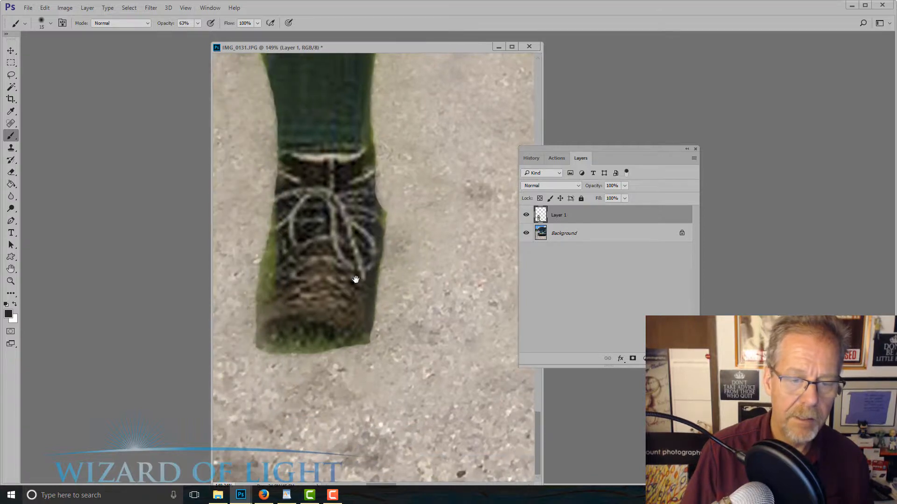
pyautogui.moveTo(285, 336)
pyautogui.mouseDown()
pyautogui.moveTo(301, 344)
pyautogui.moveTo(292, 345)
pyautogui.moveTo(354, 340)
pyautogui.moveTo(269, 344)
pyautogui.mouseUp()
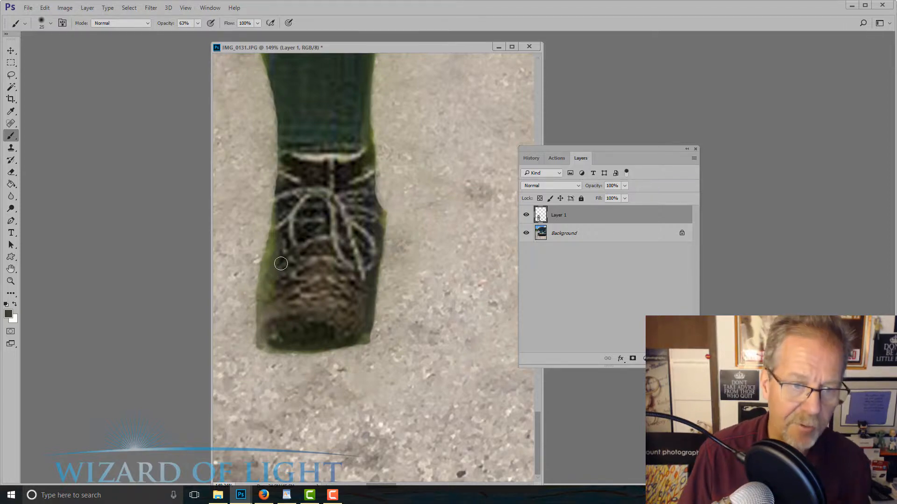
# Enlarge the brush to 35 px and paint a dark tone over the green fringe on the left-hand boot's outer side
pyautogui.press(']')
pyautogui.press(']')
pyautogui.keyDown('alt'); pyautogui.click(279, 208); pyautogui.keyUp('alt')
pyautogui.moveTo(277, 212)
pyautogui.mouseDown()
pyautogui.moveTo(263, 337)
pyautogui.moveTo(294, 340)
pyautogui.mouseUp()
pyautogui.scroll(-8, 350, 276)
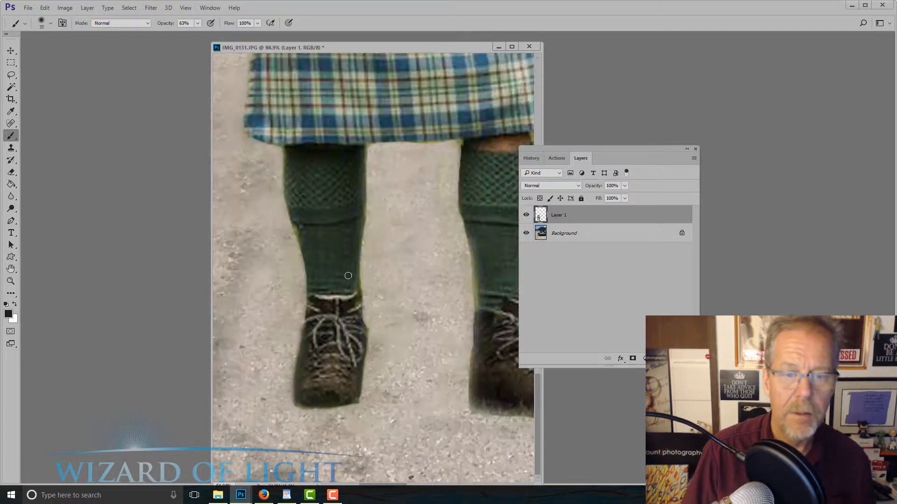
# Check the whole composite, return to the right-hand leg, and switch back to the Eraser with a 20 px brush
pyautogui.scroll(1, 370, 330)
pyautogui.scroll(2, 336, 295)
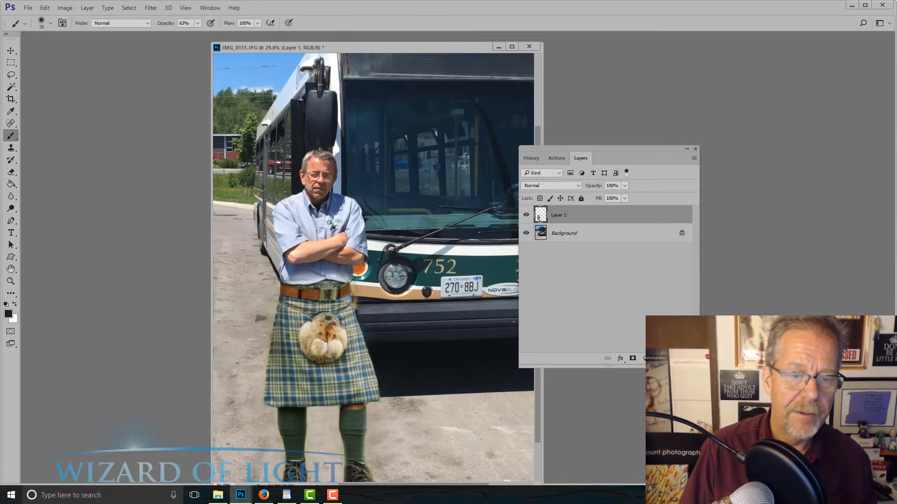
pyautogui.scroll(-2, 322, 311)
pyautogui.scroll(5, 336, 345)
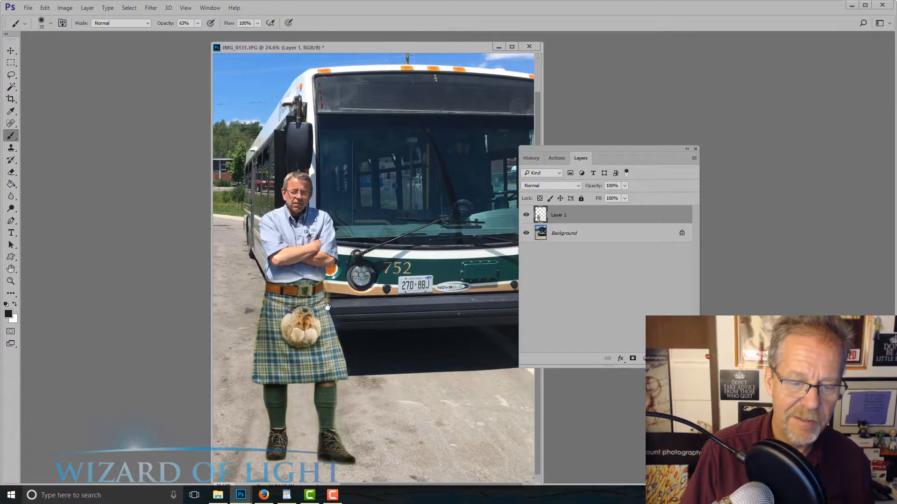
pyautogui.moveTo(304, 215); pyautogui.dragTo(306, 201)
pyautogui.scroll(1, 339, 165)
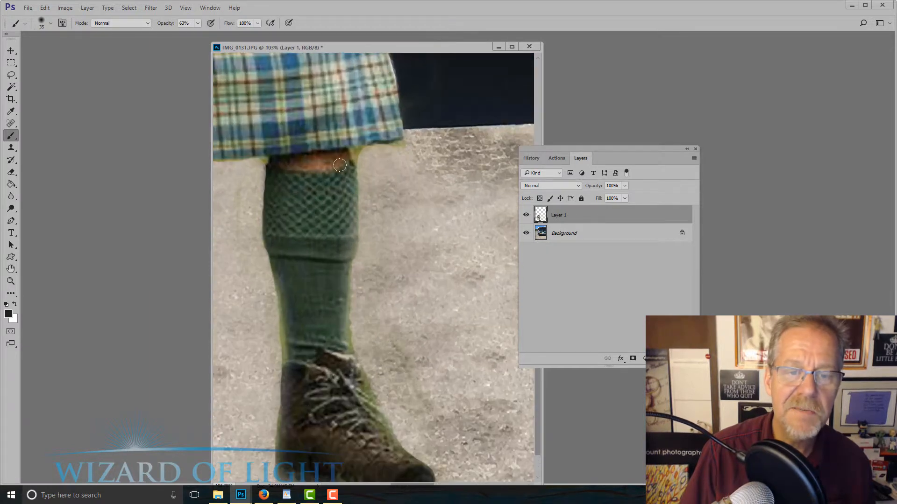
pyautogui.click(11, 124)
pyautogui.click(11, 172)
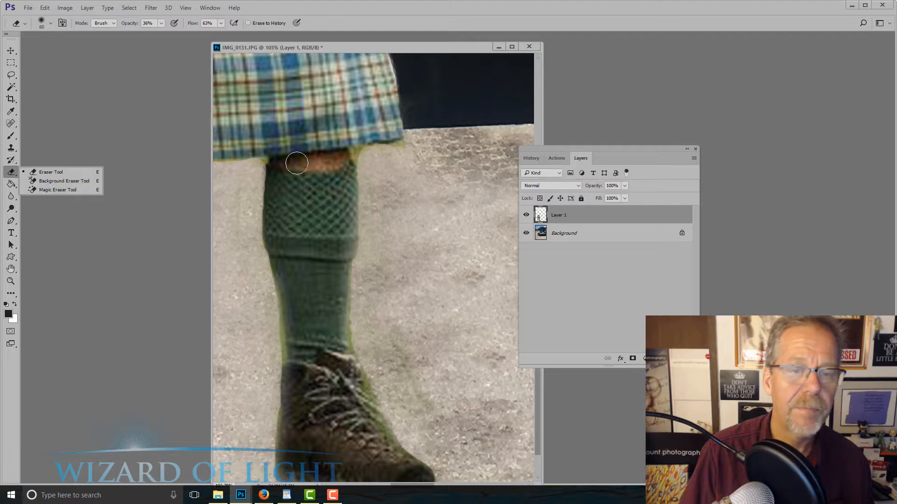
pyautogui.press('[')
pyautogui.press('[')
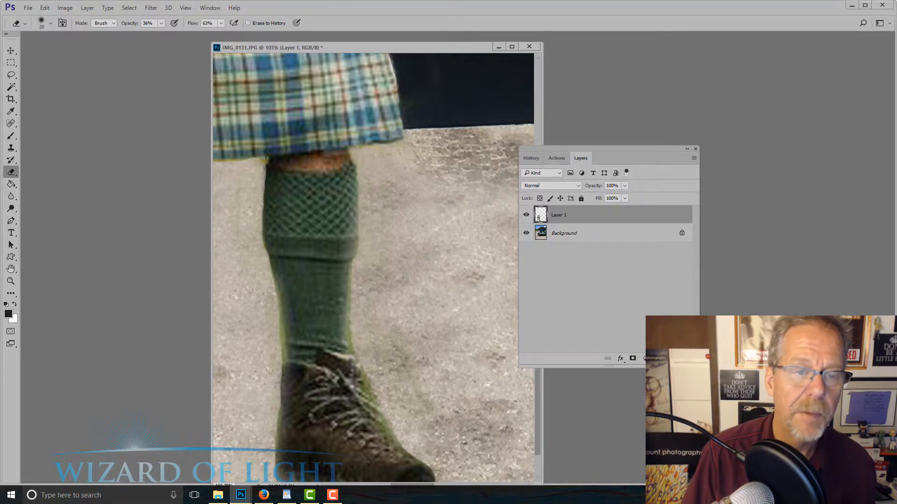
# Erase the fringe under the kilt hem, and paint the sock's own green over the bright fringe along the right-hand sock's edges
pyautogui.moveTo(260, 166); pyautogui.dragTo(358, 152)
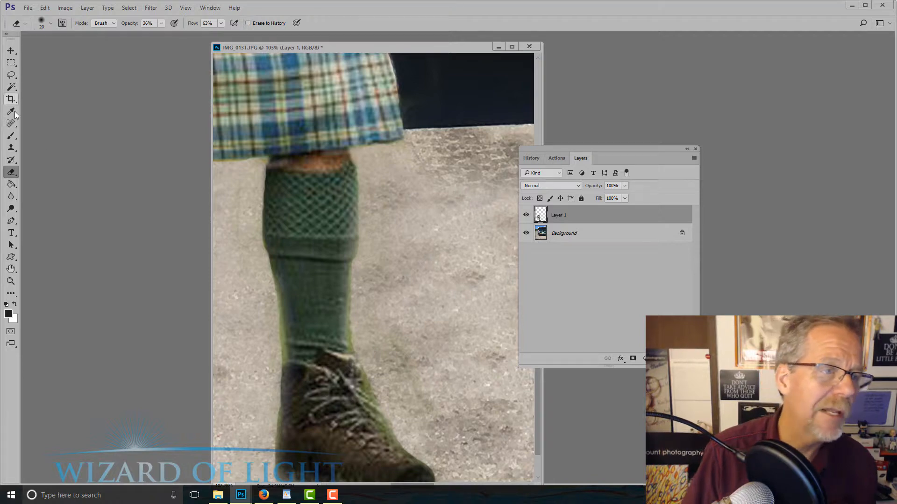
pyautogui.click(10, 135)
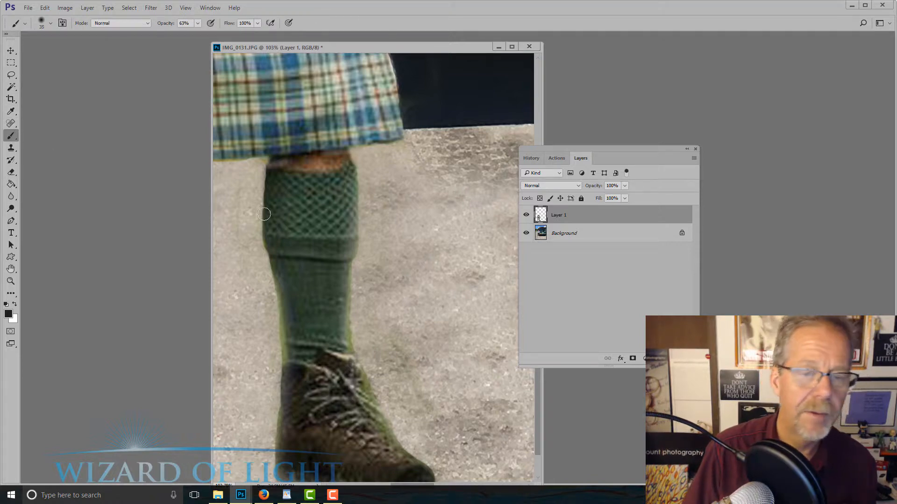
pyautogui.keyDown('alt'); pyautogui.click(287, 299); pyautogui.keyUp('alt')
pyautogui.moveTo(287, 308)
pyautogui.mouseDown()
pyautogui.moveTo(286, 358)
pyautogui.moveTo(287, 316)
pyautogui.moveTo(342, 332)
pyautogui.moveTo(343, 341)
pyautogui.mouseUp()
pyautogui.keyDown('alt'); pyautogui.click(326, 303); pyautogui.keyUp('alt')
pyautogui.press('[')
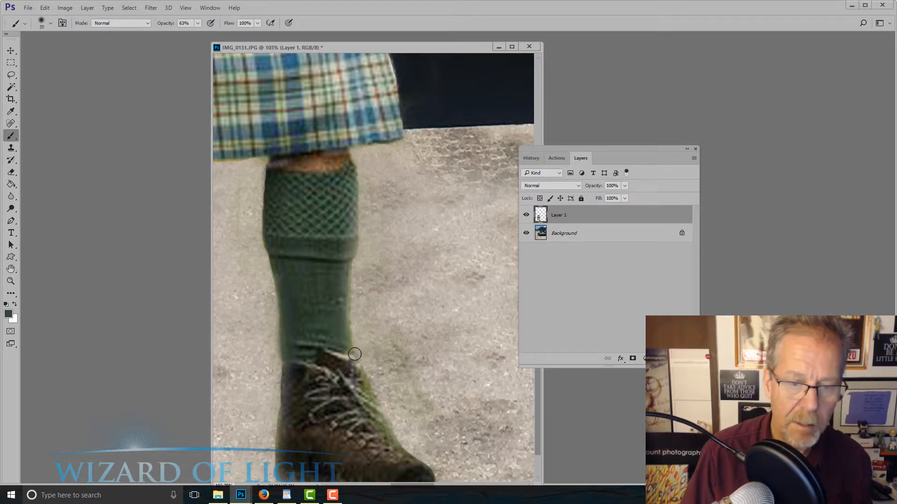
pyautogui.press(']')
pyautogui.press(']')
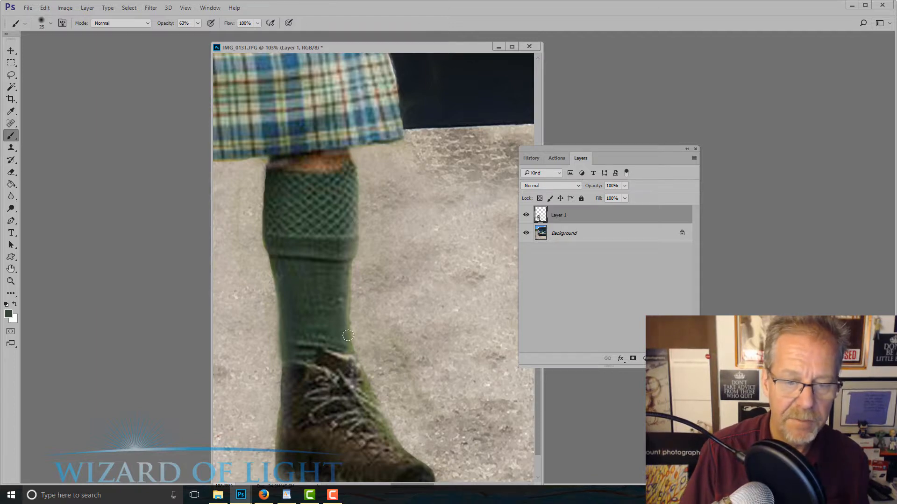
pyautogui.press('[')
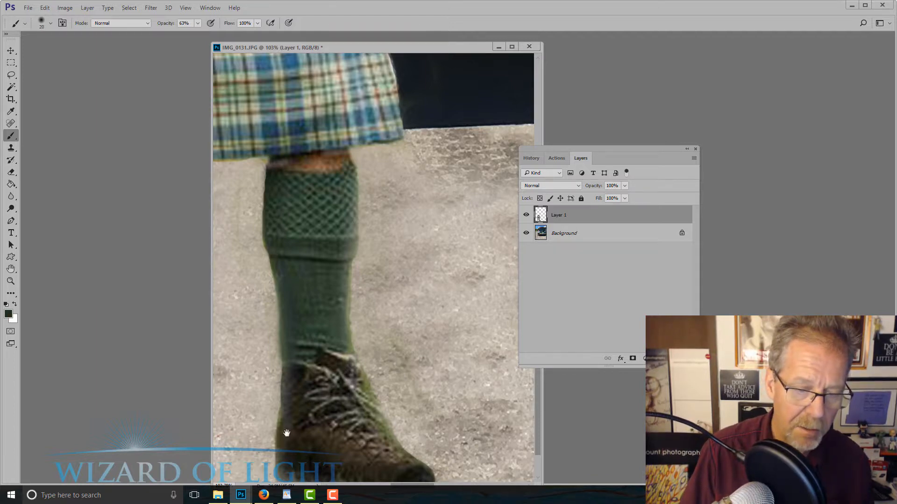
# Paint a dark brown over the green fringe and grass around the right-hand boot's heel, lace side and sole
pyautogui.moveTo(288, 388); pyautogui.dragTo(291, 298)
pyautogui.press(']')
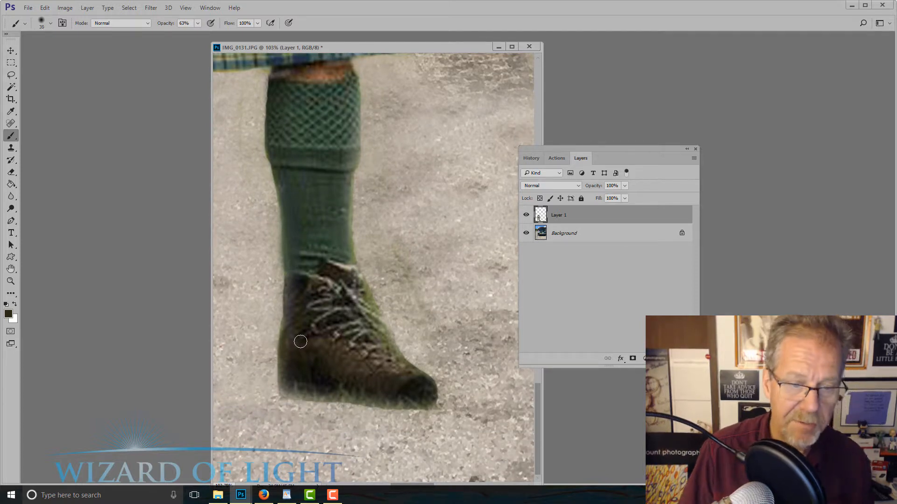
pyautogui.moveTo(297, 387)
pyautogui.mouseDown()
pyautogui.moveTo(351, 389)
pyautogui.moveTo(285, 394)
pyautogui.mouseUp()
pyautogui.moveTo(303, 370)
pyautogui.mouseDown()
pyautogui.moveTo(287, 379)
pyautogui.moveTo(296, 276)
pyautogui.mouseUp()
pyautogui.moveTo(359, 290)
pyautogui.mouseDown()
pyautogui.moveTo(392, 353)
pyautogui.moveTo(384, 345)
pyautogui.mouseUp()
pyautogui.moveTo(392, 387)
pyautogui.mouseDown()
pyautogui.moveTo(332, 396)
pyautogui.moveTo(427, 400)
pyautogui.moveTo(295, 398)
pyautogui.mouseUp()
# View the whole image and compare the composite with Layer 1 hidden and shown
pyautogui.hotkey('ctrl', '0')
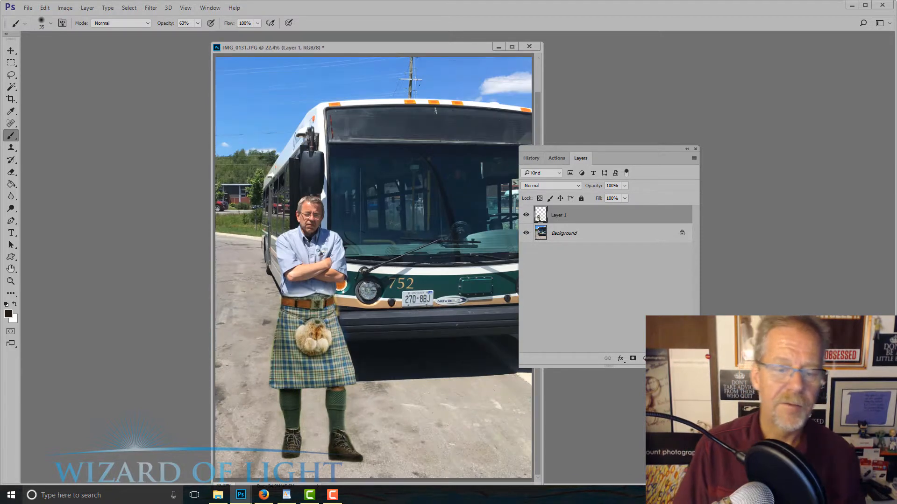
pyautogui.click(527, 216)
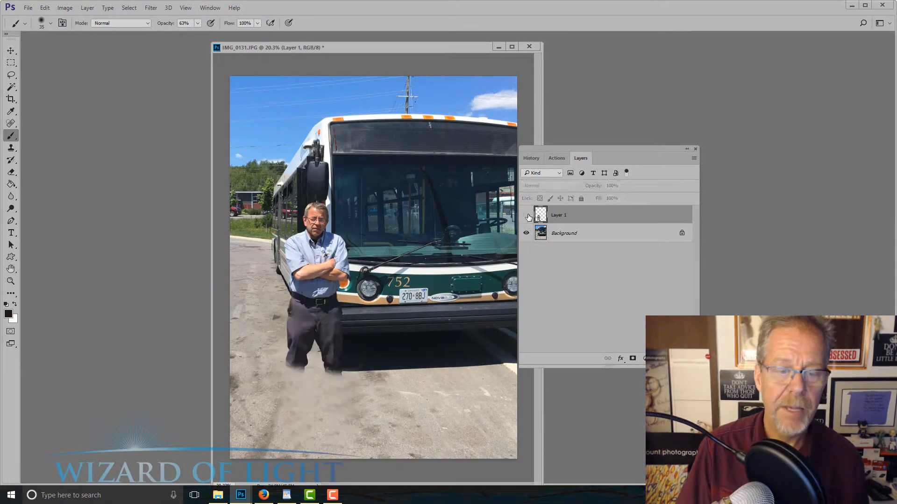
pyautogui.click(527, 215)
pyautogui.click(526, 216)
pyautogui.click(526, 215)
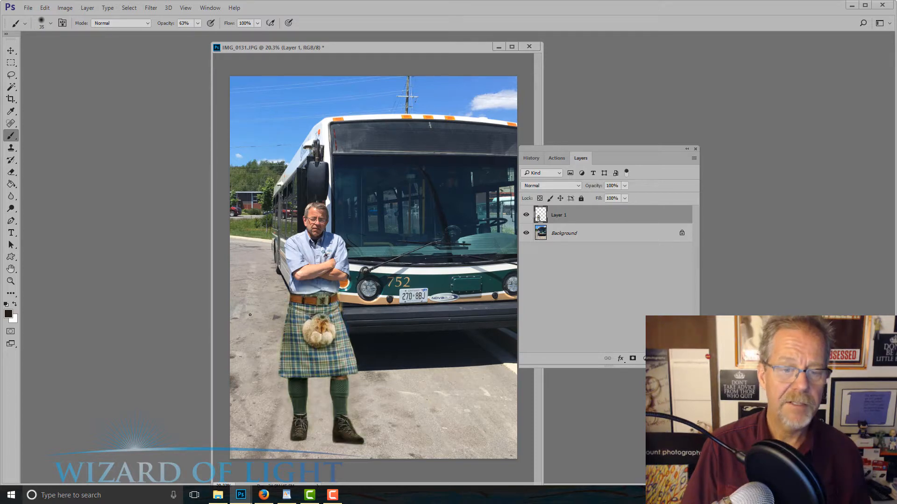
# Try to paint a soft dark shadow along the shirt's lower edge with the brush at 27% opacity, and undo it
pyautogui.scroll(5, 275, 308)
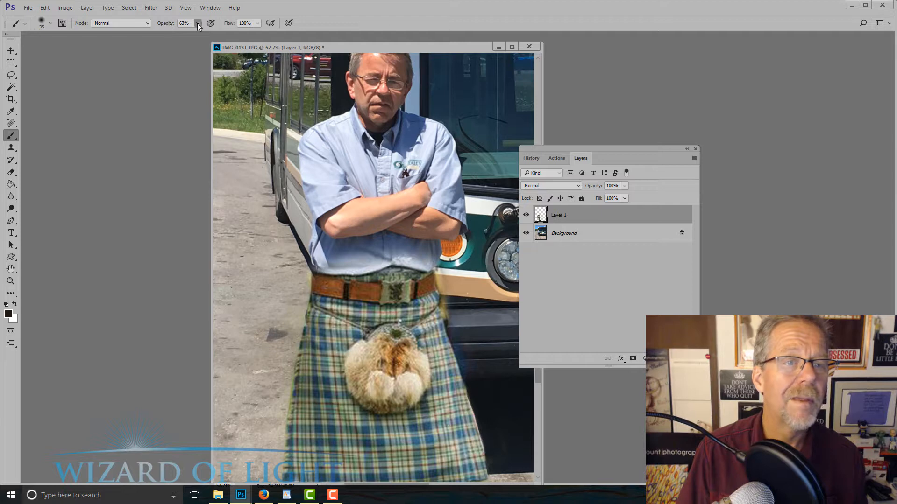
pyautogui.moveTo(181, 36); pyautogui.dragTo(182, 37)
pyautogui.press(']')
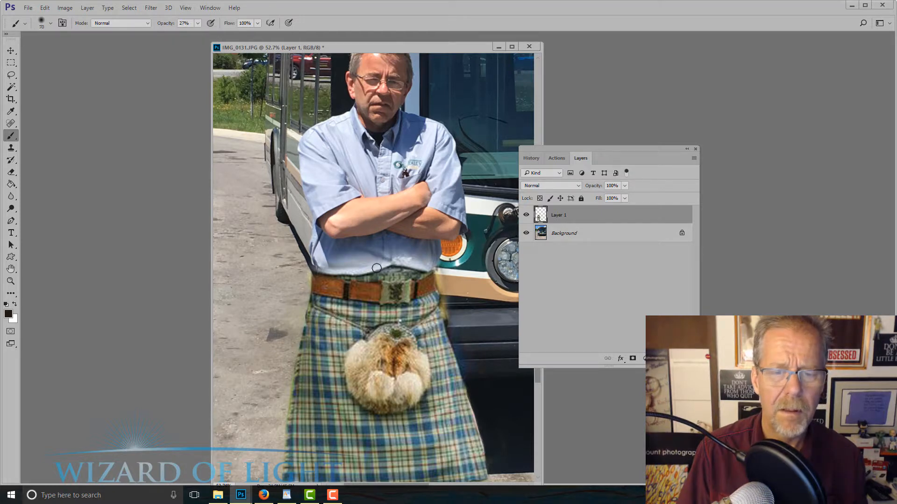
pyautogui.moveTo(371, 268); pyautogui.dragTo(408, 262)
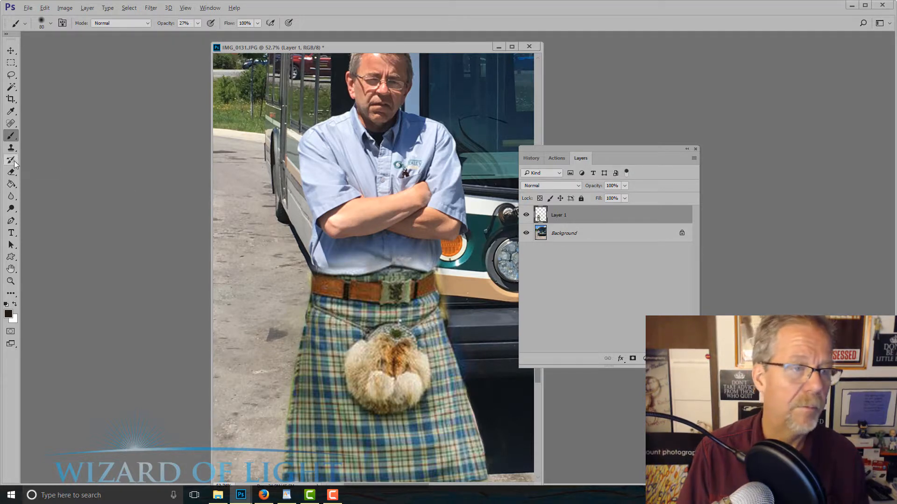
pyautogui.hotkey('ctrl', 'z')
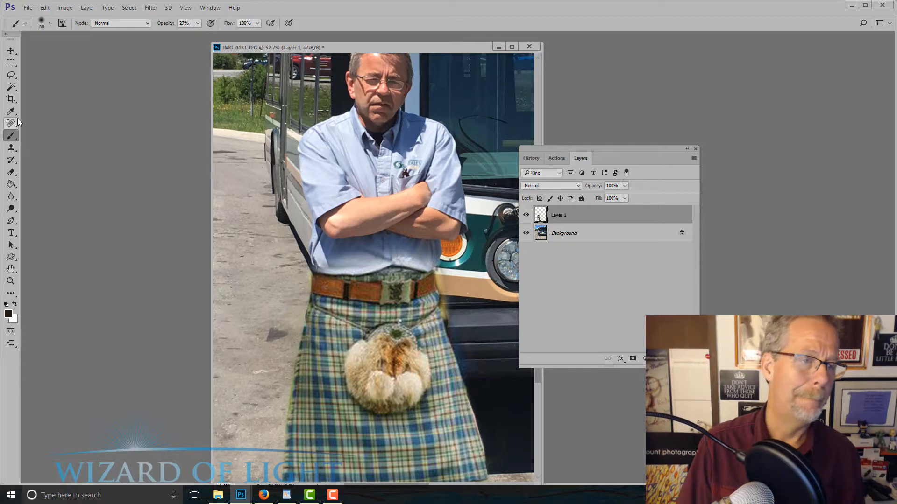
# Erase the leftover plaid above the belt and the fringe beside its right-hand end with a 90 px Eraser
pyautogui.click(11, 172)
pyautogui.click(42, 173)
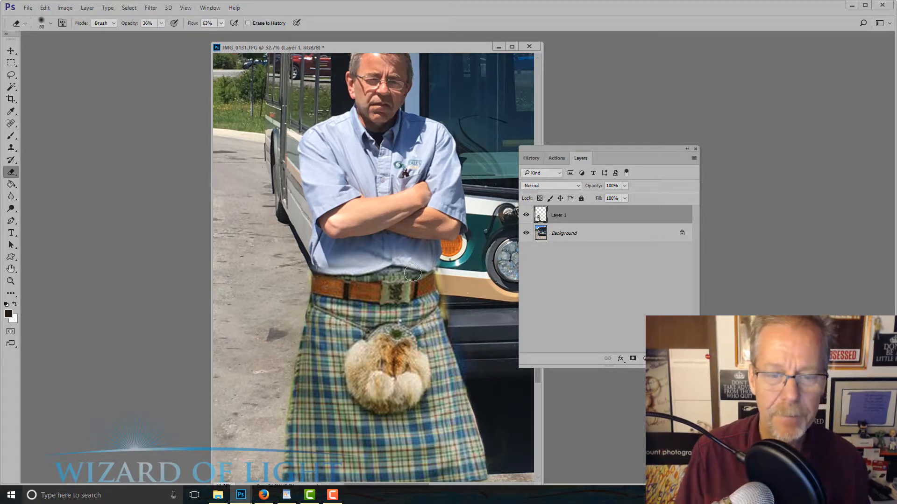
pyautogui.press(']')
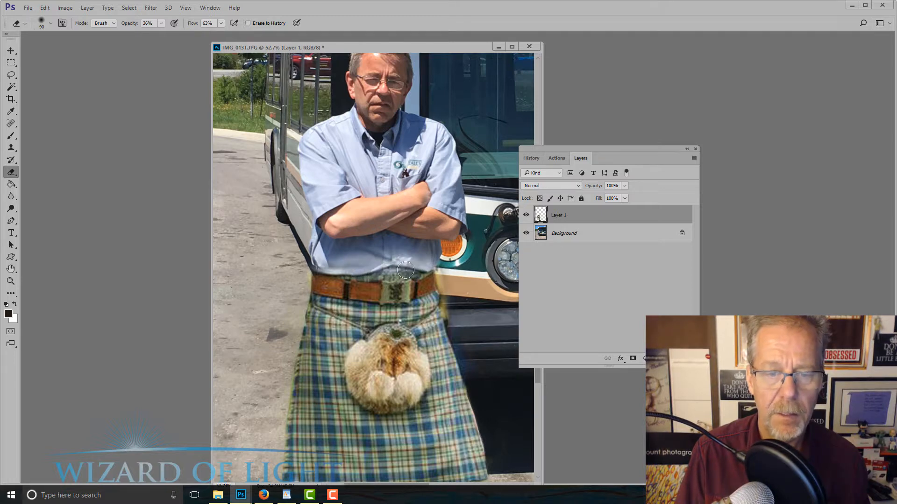
pyautogui.moveTo(406, 270)
pyautogui.mouseDown()
pyautogui.moveTo(440, 281)
pyautogui.moveTo(442, 272)
pyautogui.moveTo(449, 327)
pyautogui.moveTo(445, 276)
pyautogui.mouseUp()
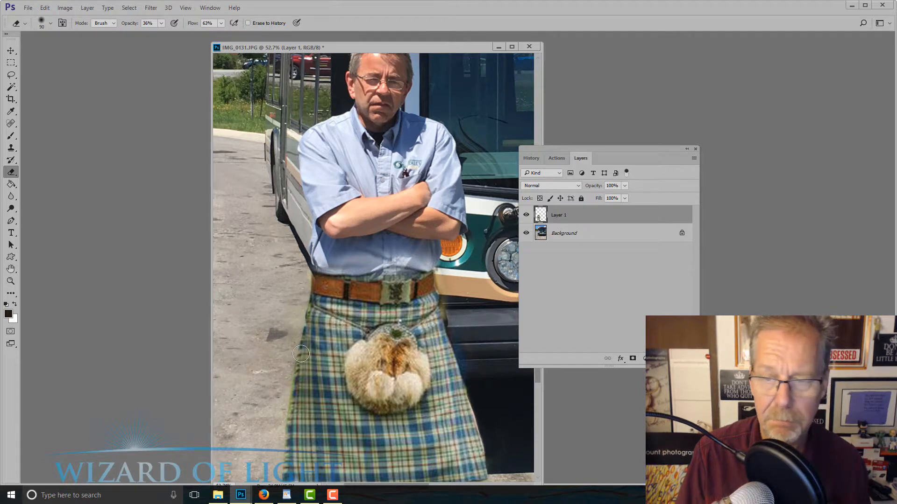
# Examine the kilt's waist and side edges up close, and the whole composite, for leftover fringe
pyautogui.scroll(-5, 320, 323)
pyautogui.scroll(4, 320, 323)
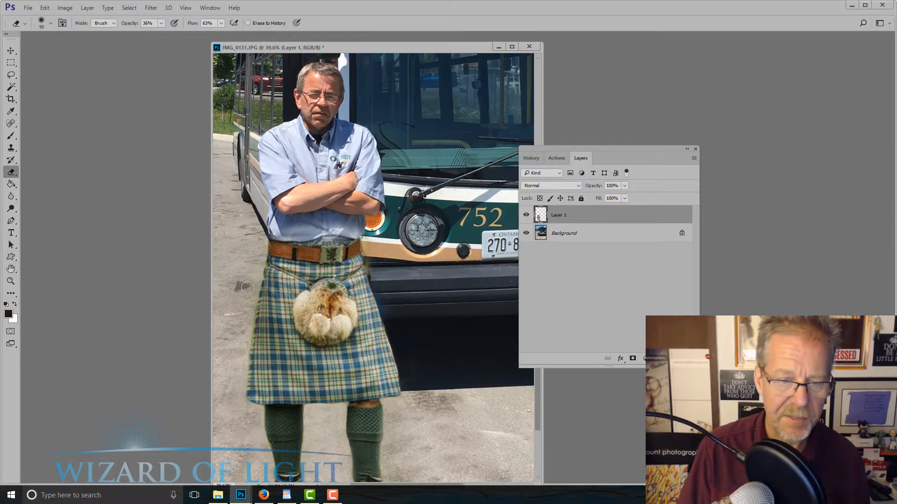
pyautogui.scroll(1, 361, 278)
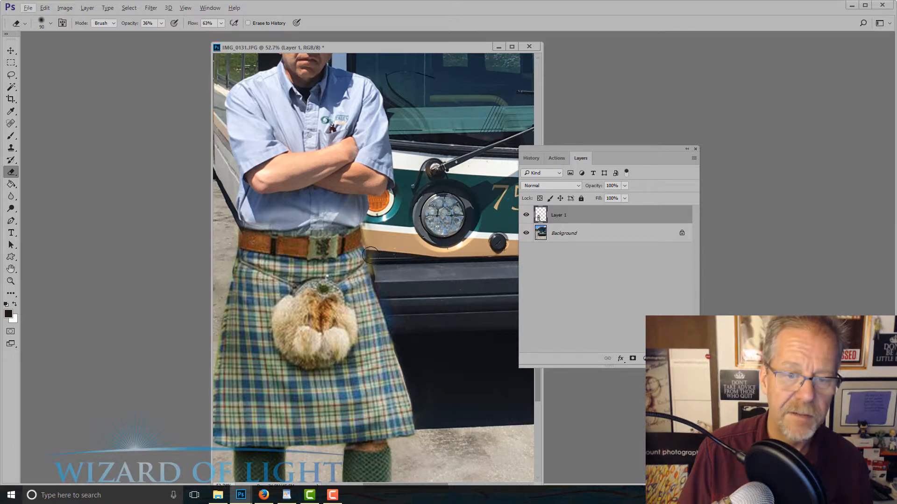
pyautogui.scroll(-1, 379, 282)
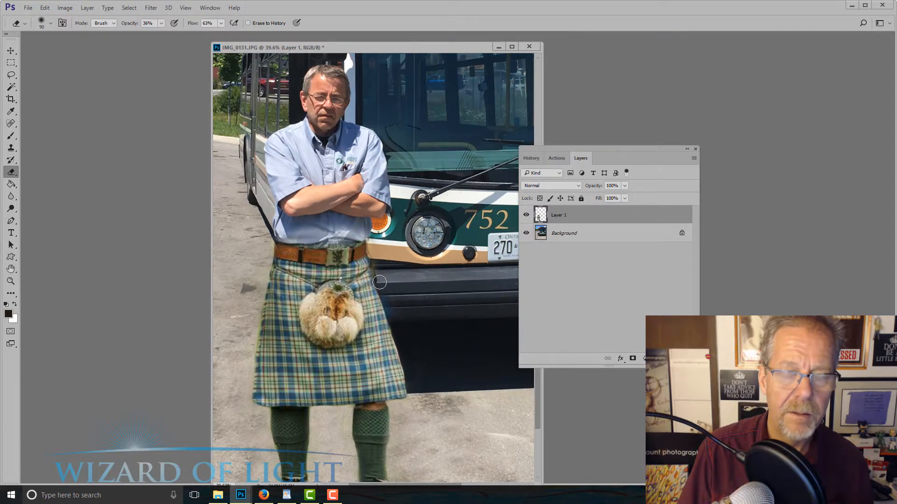
pyautogui.scroll(3, 334, 251)
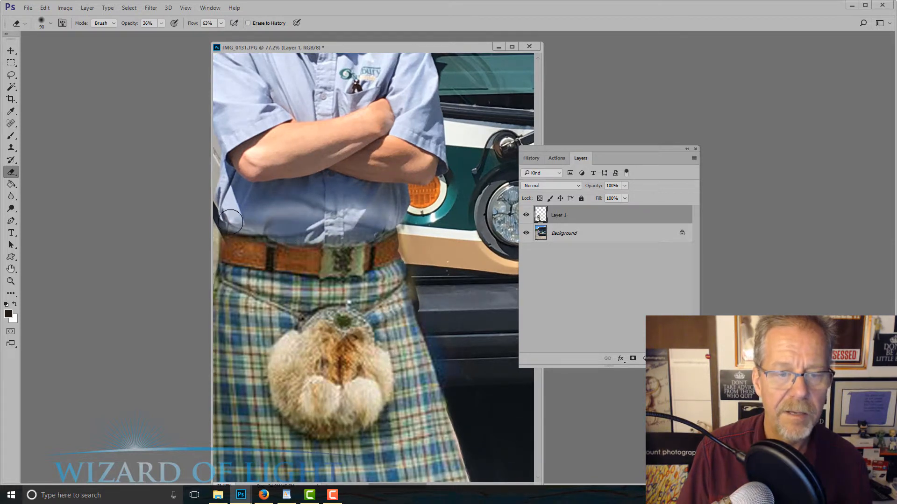
pyautogui.scroll(-2, 358, 241)
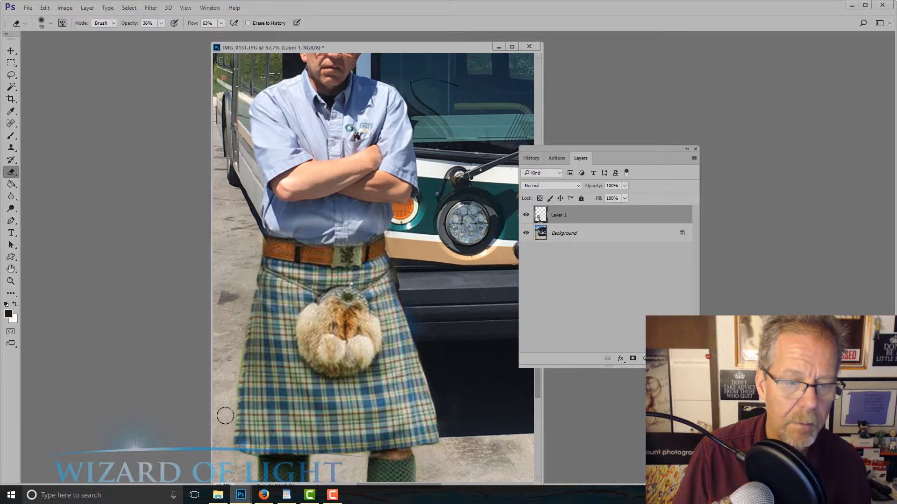
pyautogui.scroll(-14, 388, 344)
pyautogui.scroll(6, 302, 332)
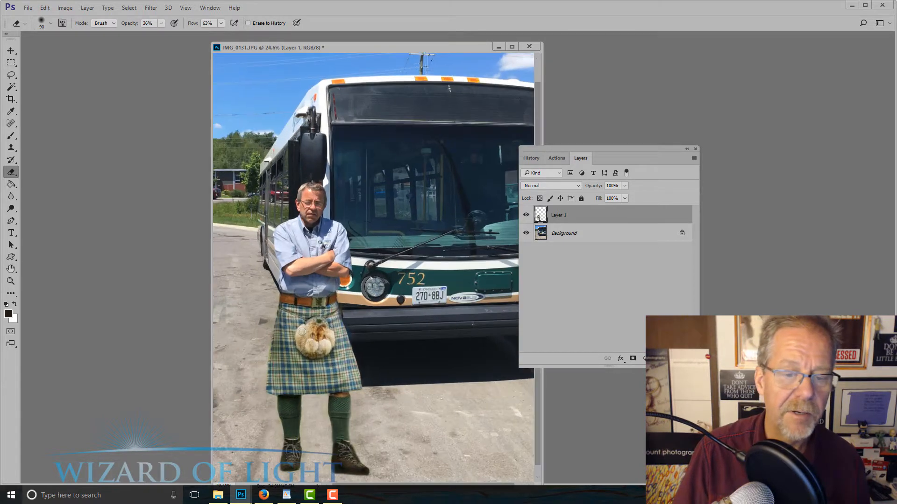
# Apply a Selective Color adjustment to Layer 1 with Magenta and Yellow at -100% for the Greens
pyautogui.click(70, 8)
pyautogui.moveTo(75, 32)
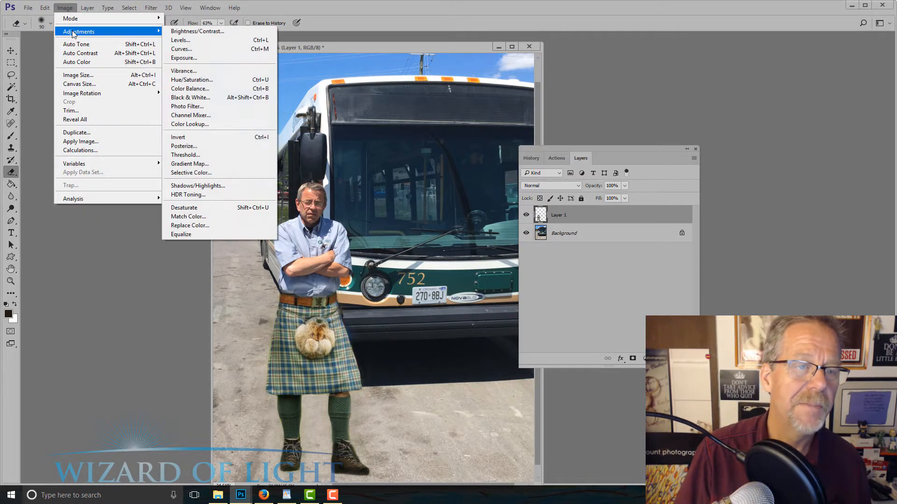
pyautogui.click(191, 172)
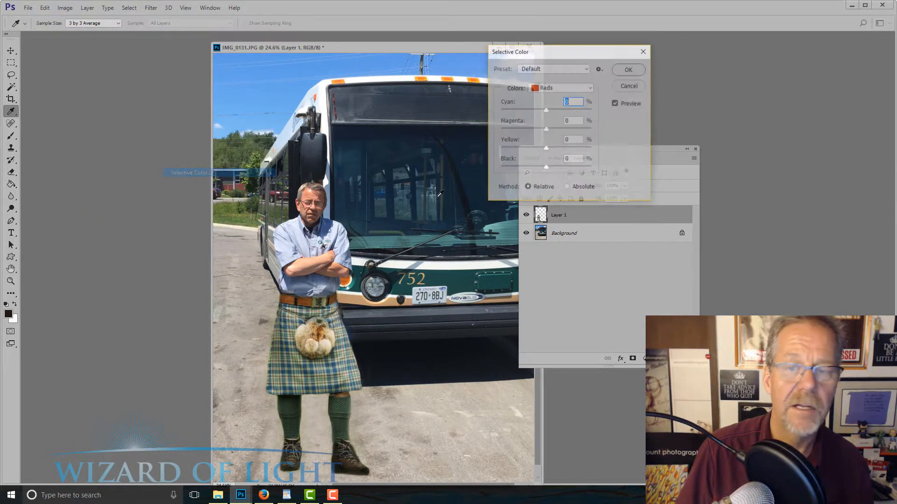
pyautogui.click(573, 88)
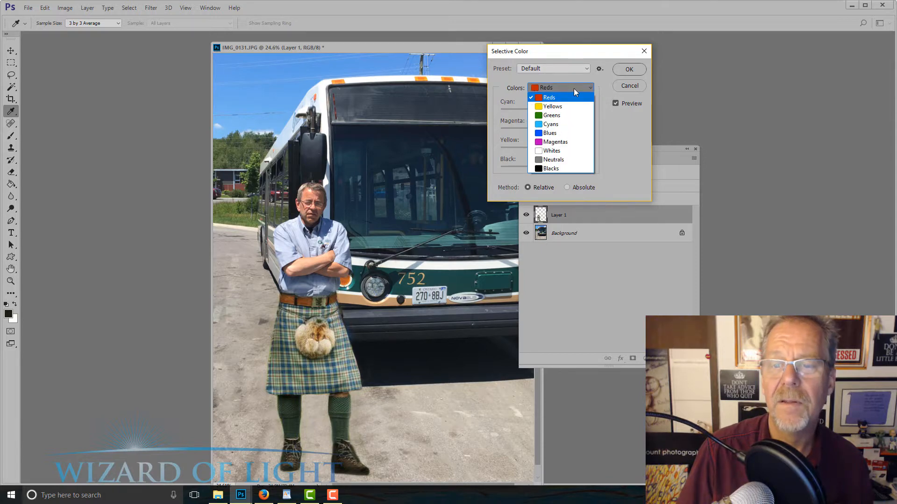
pyautogui.click(560, 119)
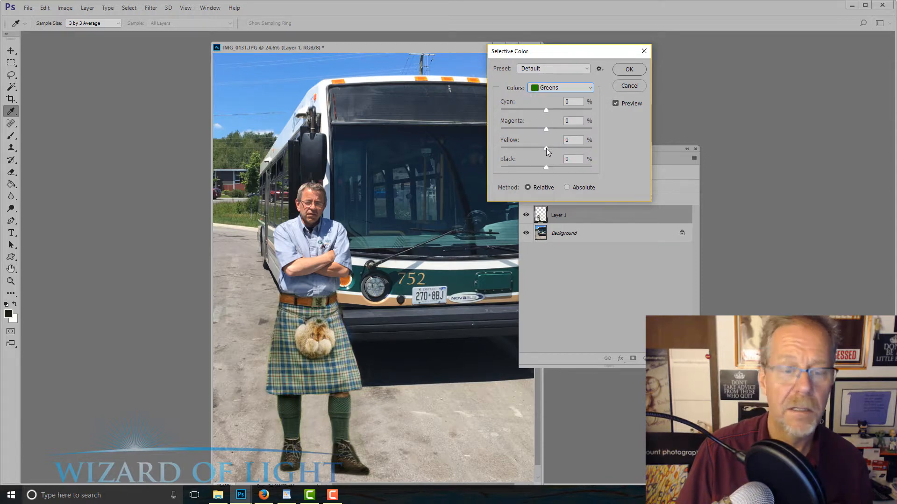
pyautogui.moveTo(546, 148); pyautogui.dragTo(490, 148)
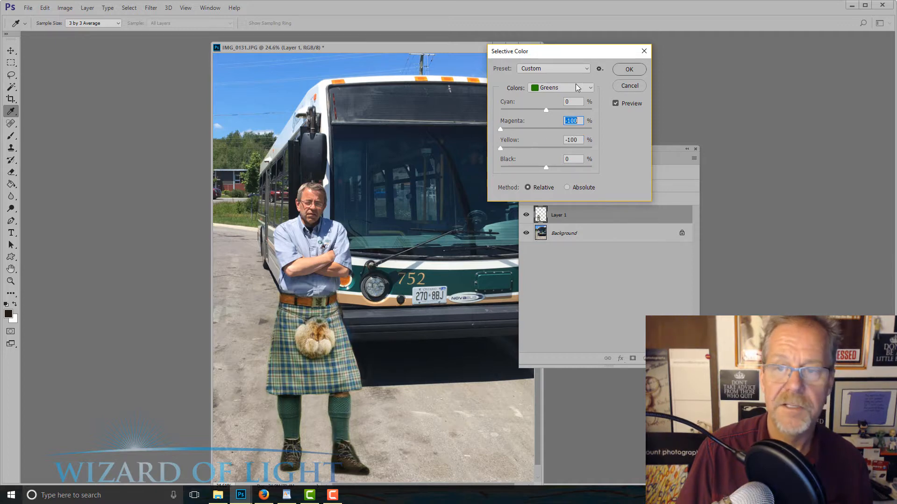
pyautogui.click(629, 69)
pyautogui.press('e')
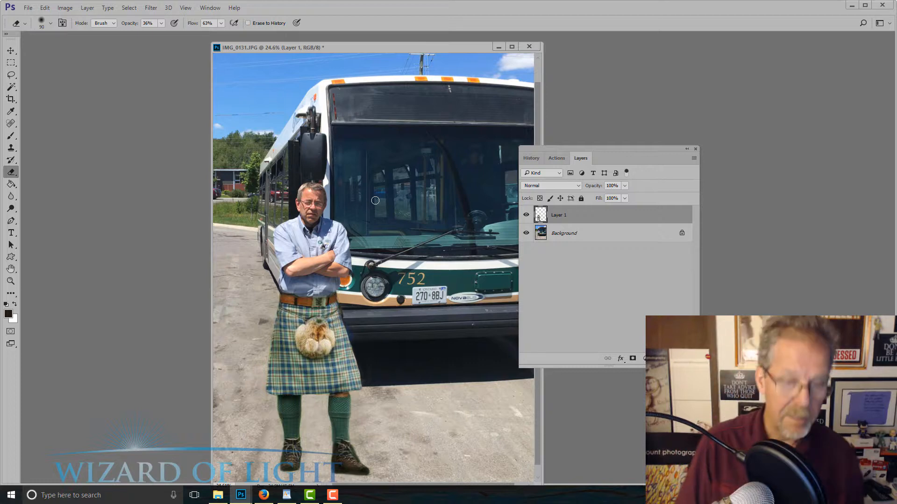
# Try merging Layer 1 into the Background, undo the merge, and compare the image with the layer hidden and shown
pyautogui.hotkey('ctrl', 'e')
pyautogui.scroll(-5, 376, 200)
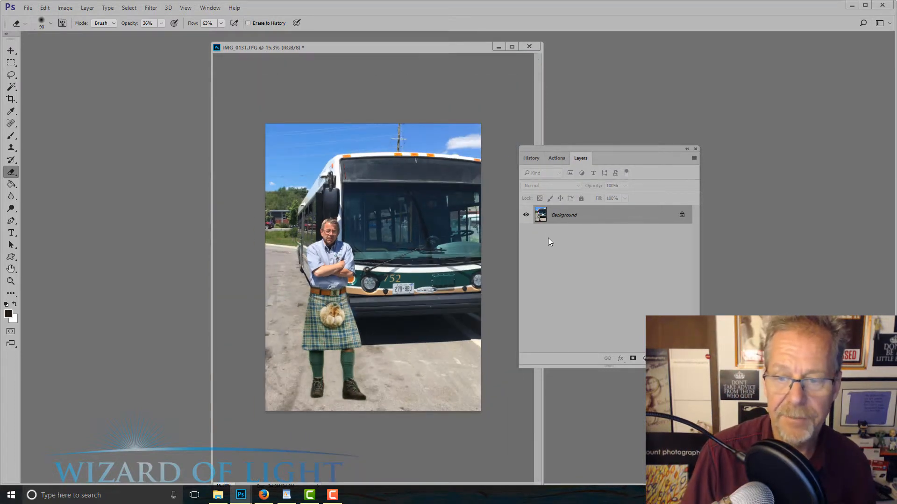
pyautogui.hotkey('ctrl', 'z')
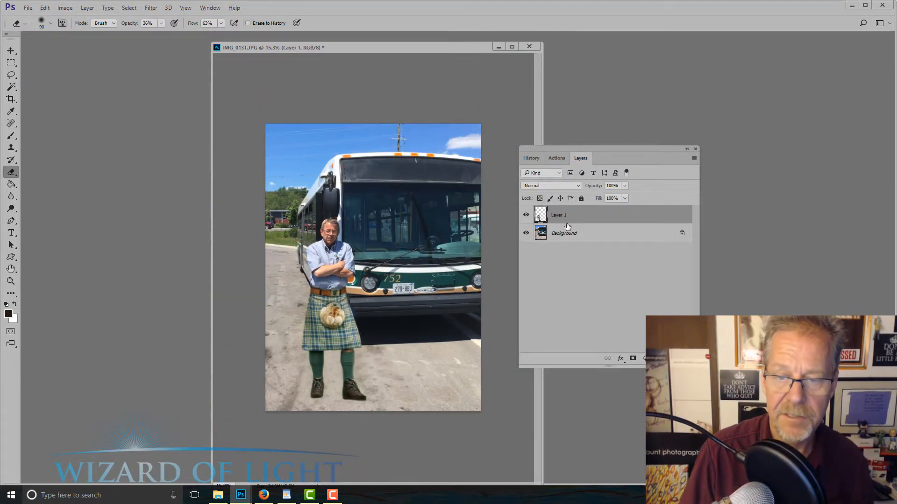
pyautogui.click(526, 216)
pyautogui.click(526, 215)
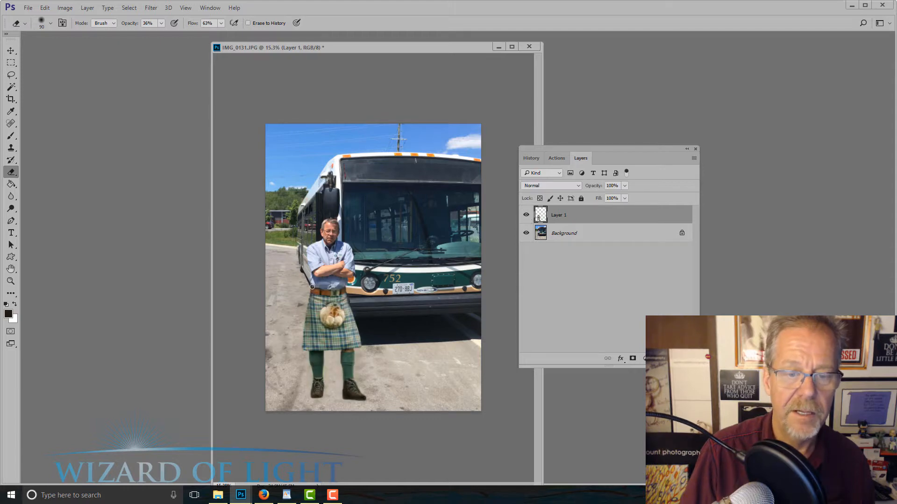
# Merge Layer 1 down into the Background
pyautogui.scroll(5, 312, 286)
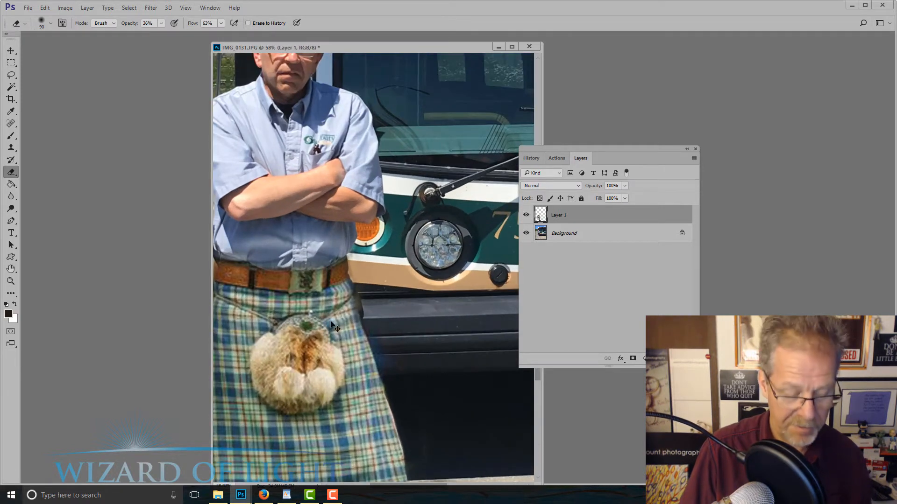
pyautogui.hotkey('ctrl', 'e')
pyautogui.scroll(2, 334, 320)
# Clone the bus bodywork over the rough kilt and belt edge beside the bus with a 35 px Clone Stamp brush
pyautogui.press('s')
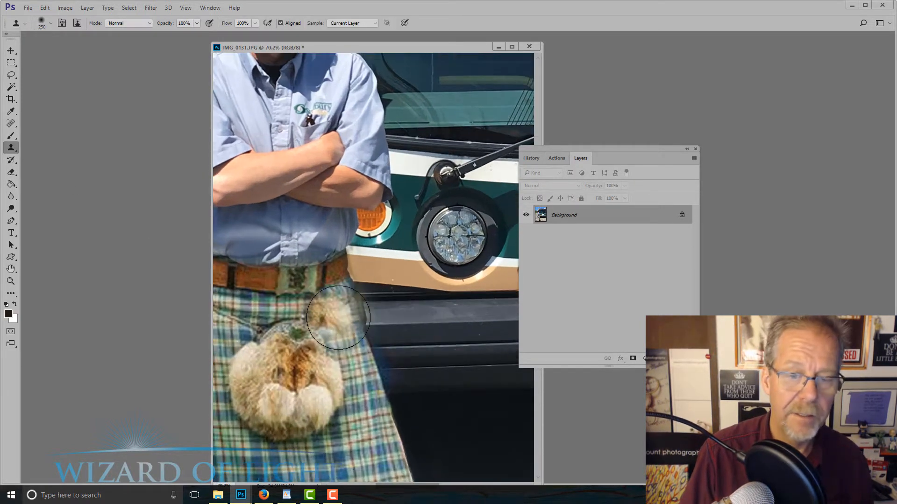
pyautogui.press('[')
pyautogui.press('[')
pyautogui.press('[')
pyautogui.press('[')
pyautogui.press('[')
pyautogui.press('[')
pyautogui.press('[')
pyautogui.press('[')
pyautogui.press('[')
pyautogui.press('[')
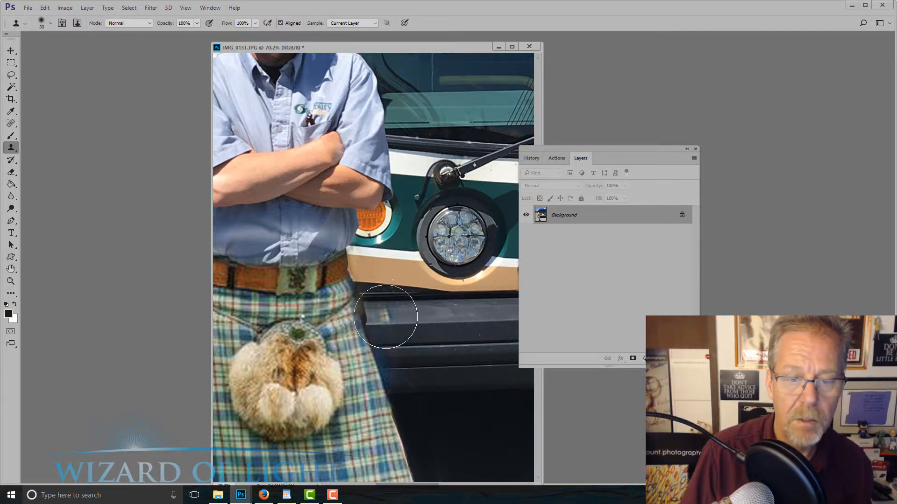
pyautogui.press('[')
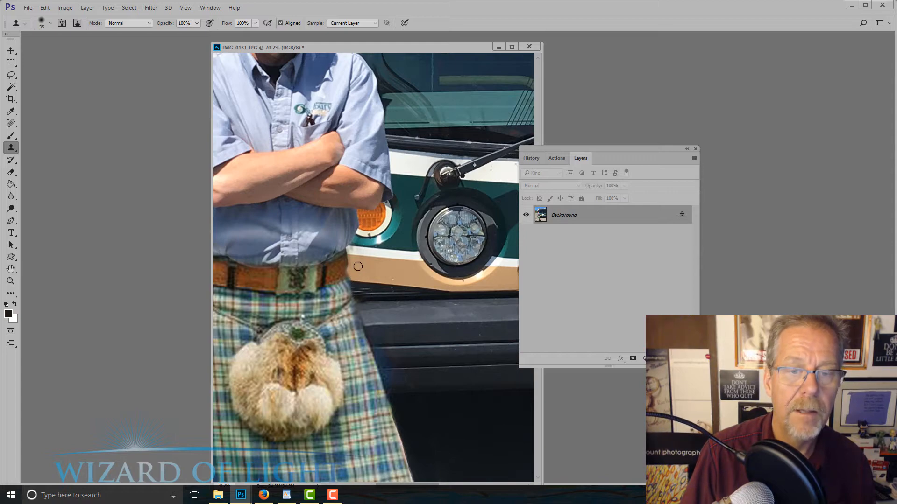
# Clone pavement along the belt and upper kilt edge on the side away from the bus to clean the outline
pyautogui.scroll(-5, 358, 266)
pyautogui.scroll(5, 281, 280)
pyautogui.scroll(-3, 281, 275)
pyautogui.moveTo(281, 276); pyautogui.dragTo(398, 295)
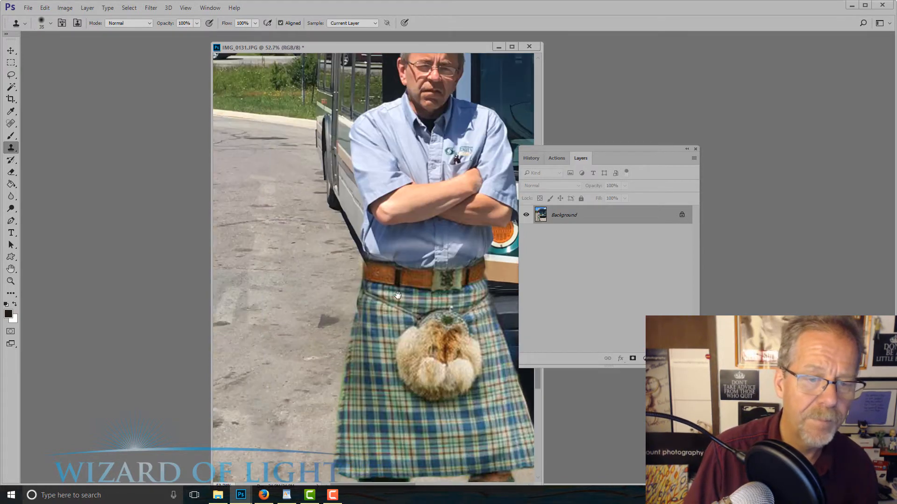
pyautogui.scroll(3, 369, 266)
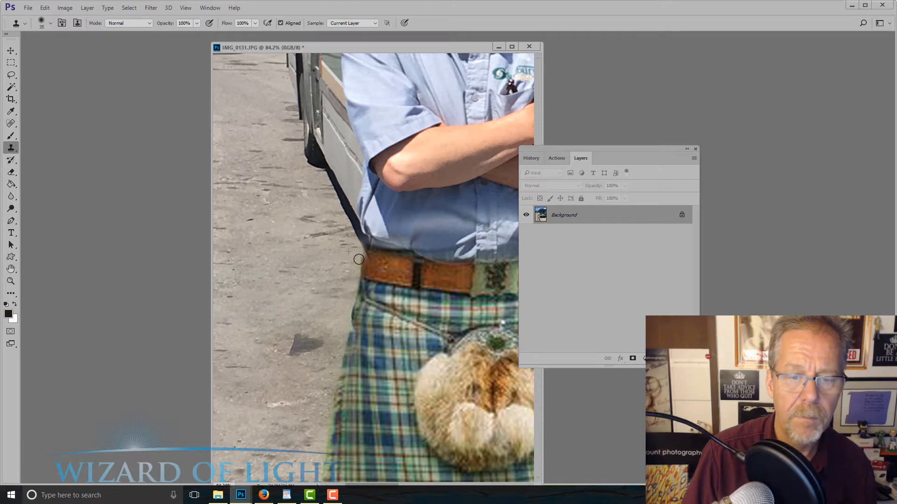
pyautogui.moveTo(343, 310); pyautogui.dragTo(348, 333)
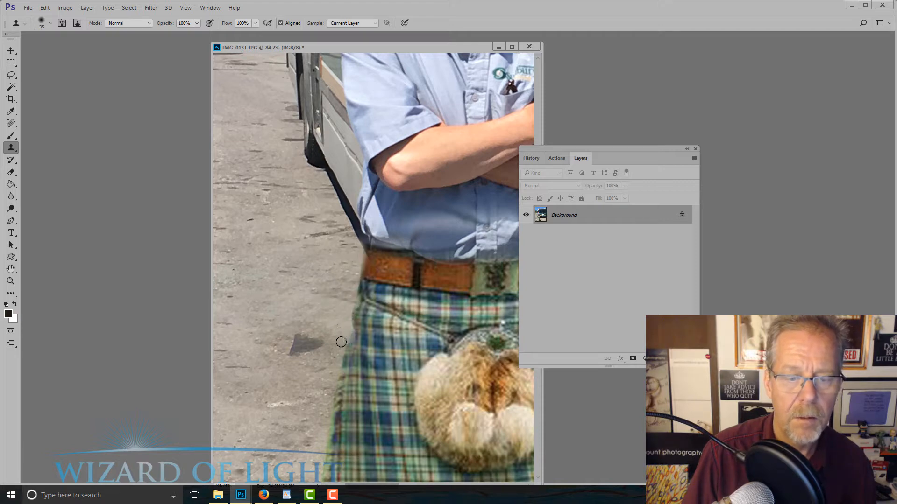
# Add a Brightness/Contrast adjustment layer over the composite with Brightness at -94
pyautogui.scroll(-5, 341, 341)
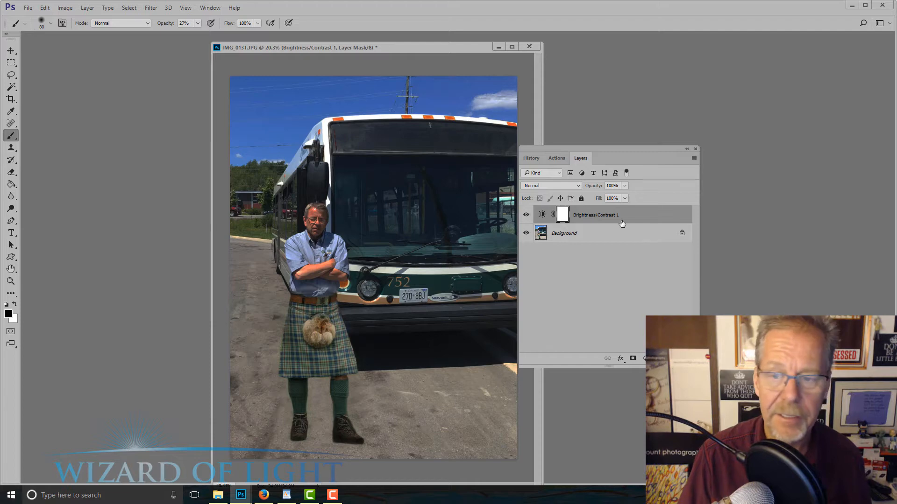
pyautogui.doubleClick(542, 215)
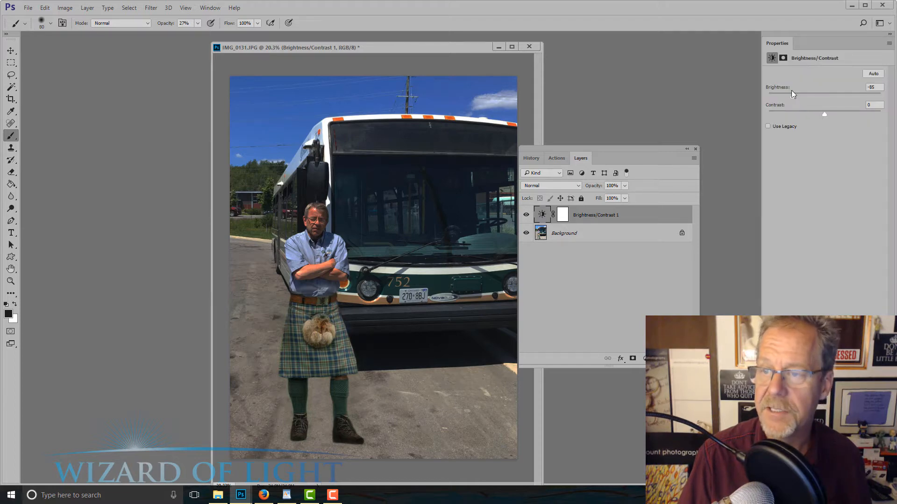
pyautogui.moveTo(793, 95)
pyautogui.mouseDown()
pyautogui.moveTo(813, 95)
pyautogui.moveTo(776, 97)
pyautogui.moveTo(790, 94)
pyautogui.mouseUp()
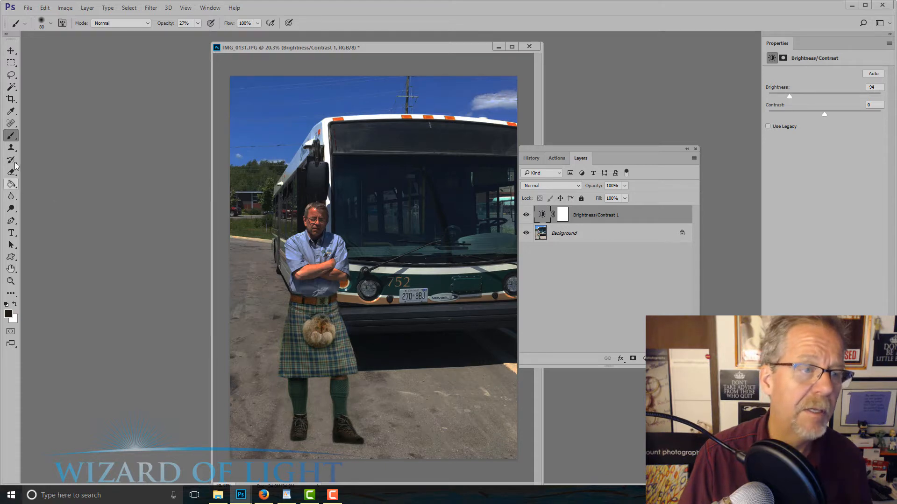
# Paint black at 27% opacity on the Brightness/Contrast mask over the man's face and chest to lighten them
pyautogui.click(563, 216)
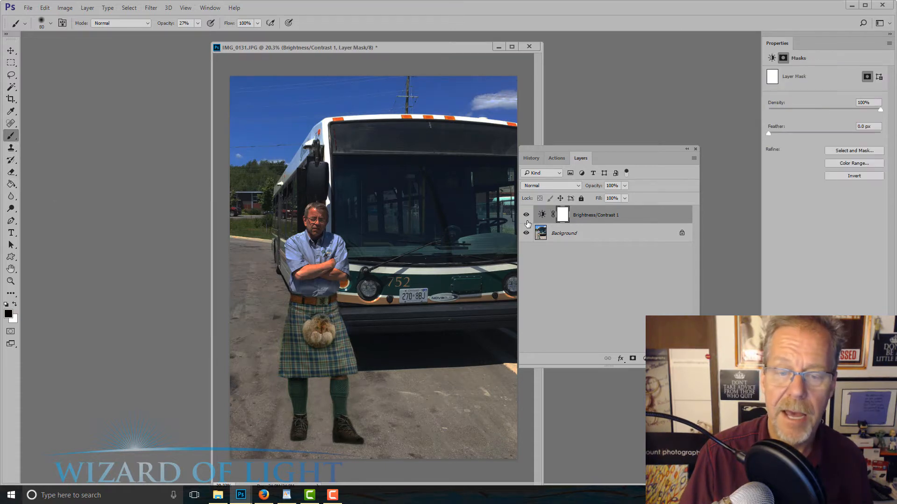
pyautogui.press(']')
pyautogui.press(']')
pyautogui.press(']')
pyautogui.press(']')
pyautogui.press(']')
pyautogui.press(']')
pyautogui.press(']')
pyautogui.press(']')
pyautogui.press(']')
pyautogui.press(']')
pyautogui.press(']')
pyautogui.press(']')
pyautogui.press(']')
pyautogui.press(']')
pyautogui.press(']')
pyautogui.press(']')
pyautogui.press(']')
pyautogui.press(']')
pyautogui.press(']')
pyautogui.press(']')
pyautogui.press(']')
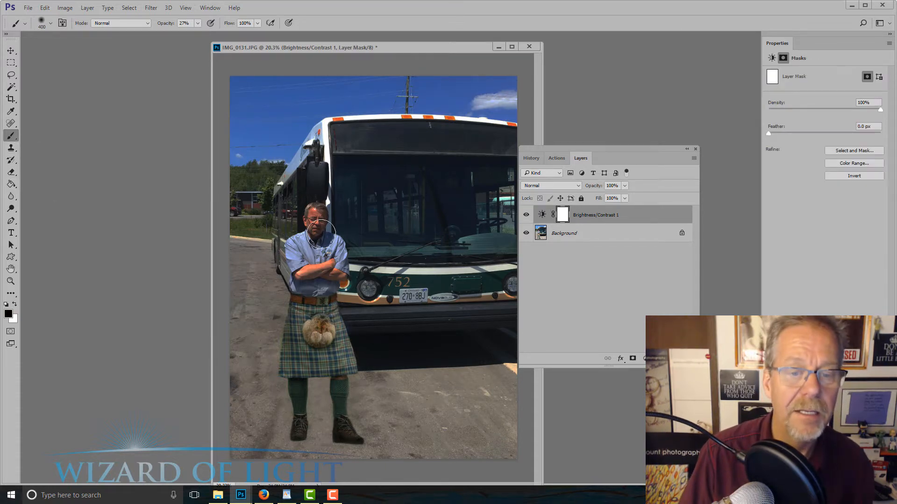
pyautogui.click(321, 234)
pyautogui.click(321, 234)
pyautogui.click(327, 216)
# Paint black on the adjustment mask with a 1600 px brush over the kilt, legs and adjacent bus front
pyautogui.click(328, 327)
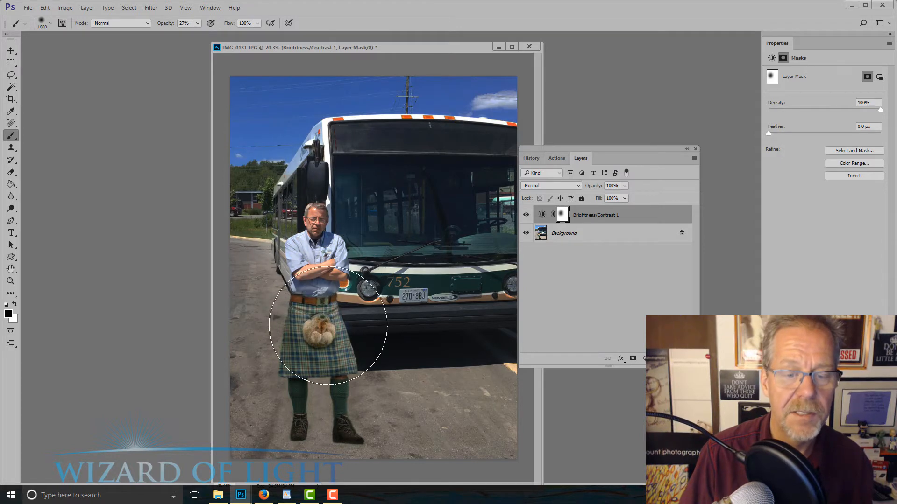
pyautogui.click(334, 329)
pyautogui.click(394, 270)
pyautogui.click(319, 333)
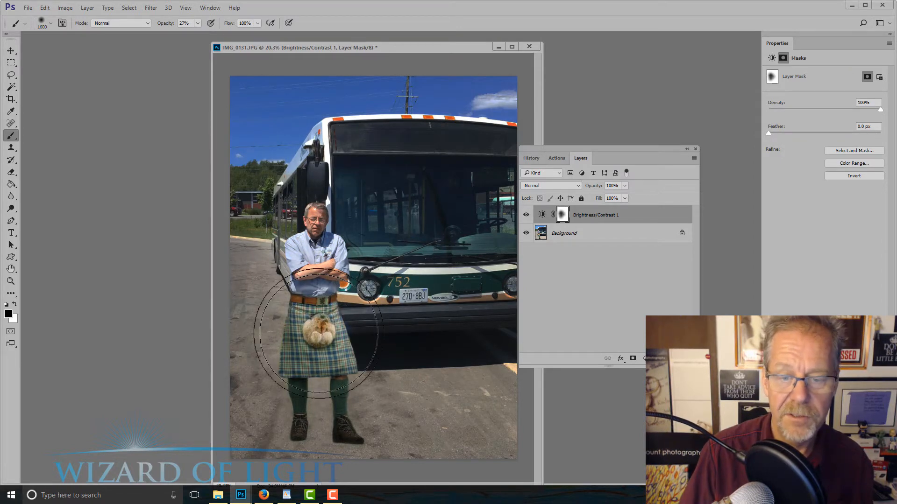
pyautogui.scroll(2, 314, 335)
pyautogui.scroll(-2, 329, 312)
pyautogui.click(317, 380)
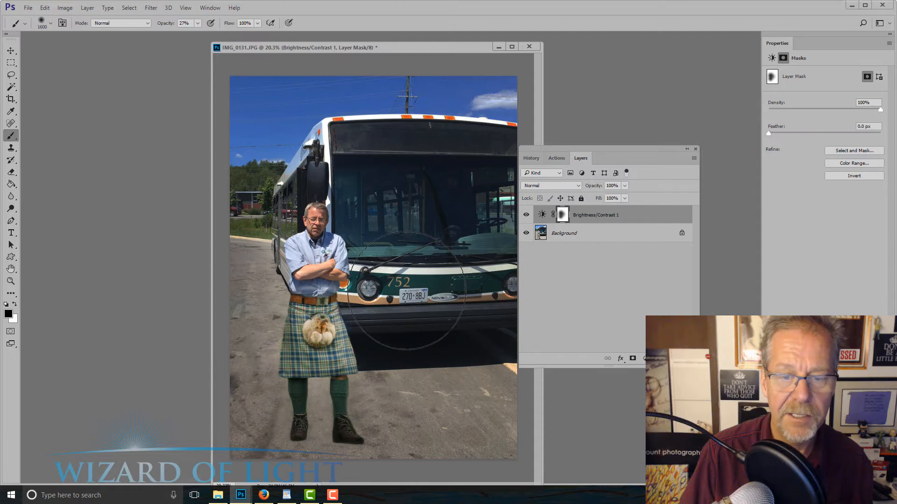
# Examine the lighting of the whole composite and the bus front around its headlight and licence plate
pyautogui.scroll(2, 410, 275)
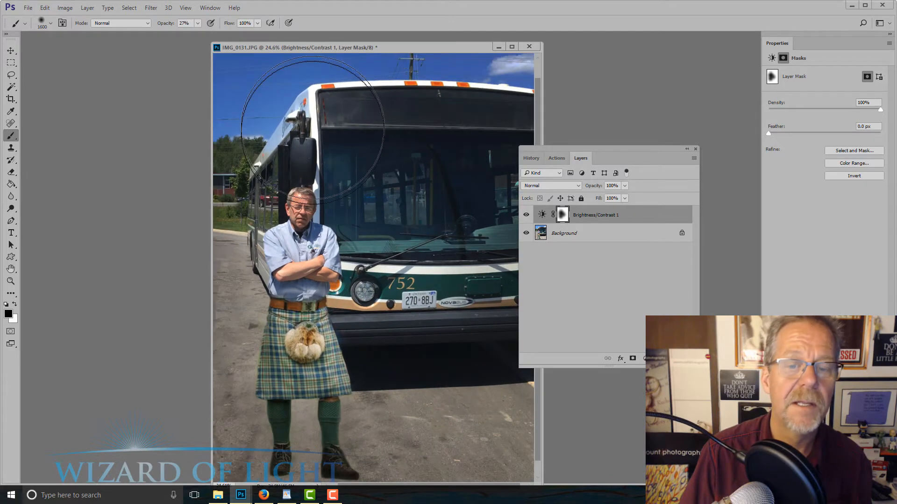
pyautogui.scroll(-2, 420, 271)
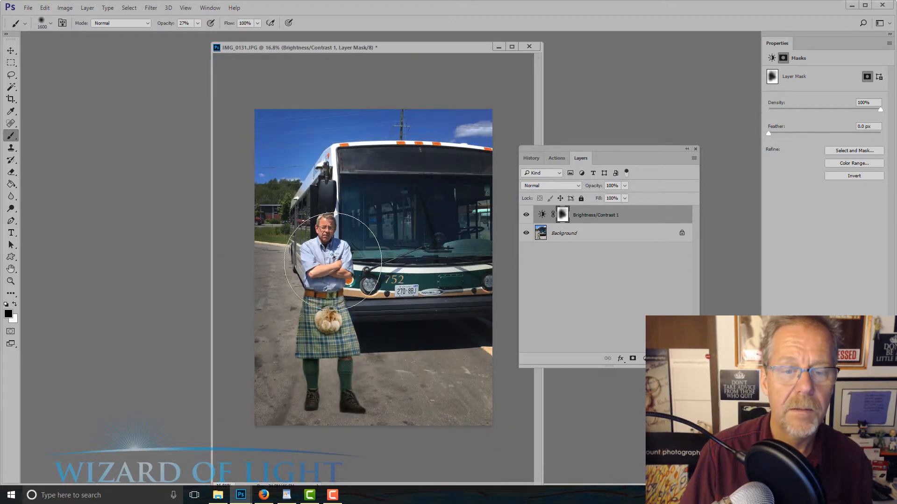
pyautogui.scroll(1, 374, 270)
pyautogui.scroll(15, 420, 295)
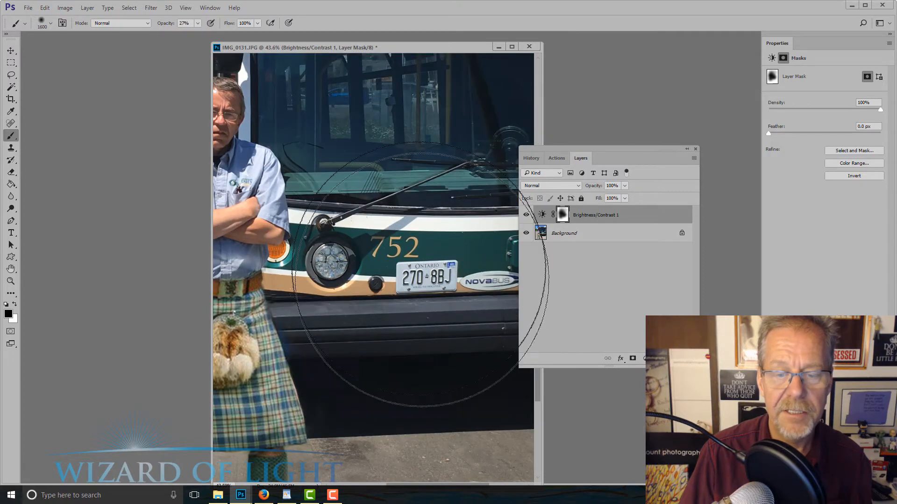
pyautogui.click(11, 111)
pyautogui.scroll(1, 439, 279)
pyautogui.scroll(-15, 438, 279)
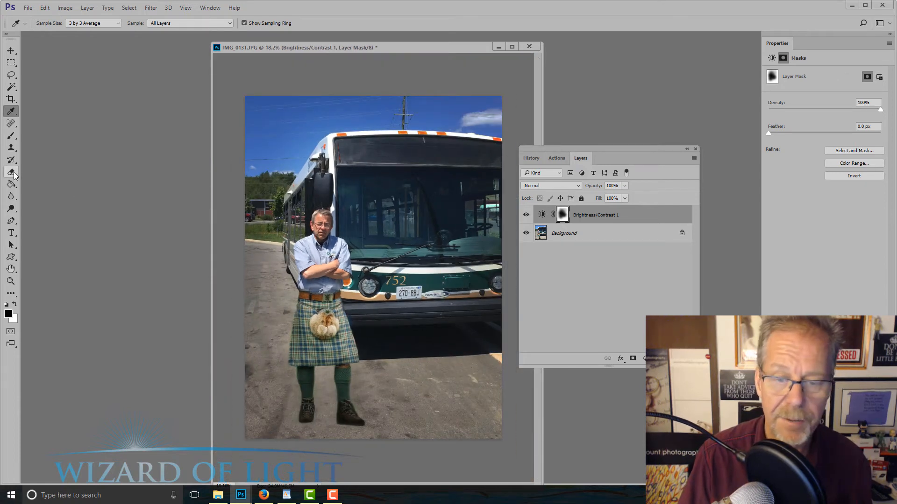
# Merge the Brightness/Contrast adjustment layer down into the Background
pyautogui.click(11, 136)
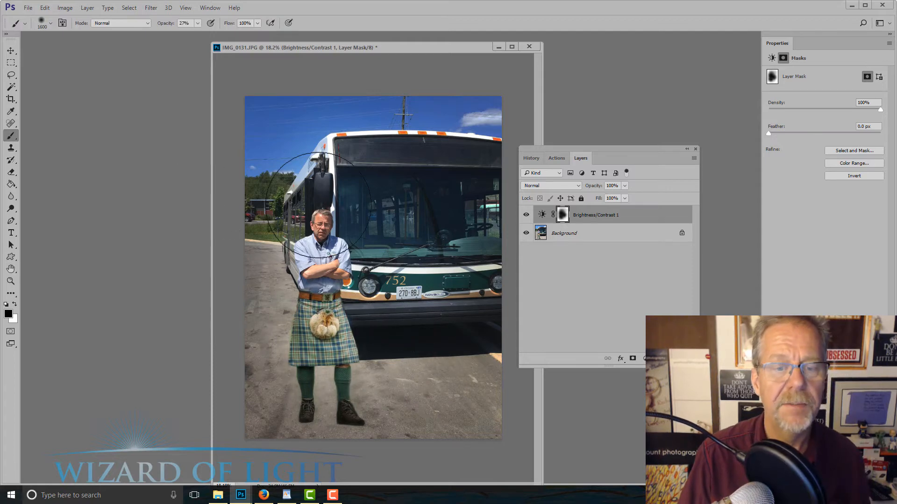
pyautogui.hotkey('ctrl', 'e')
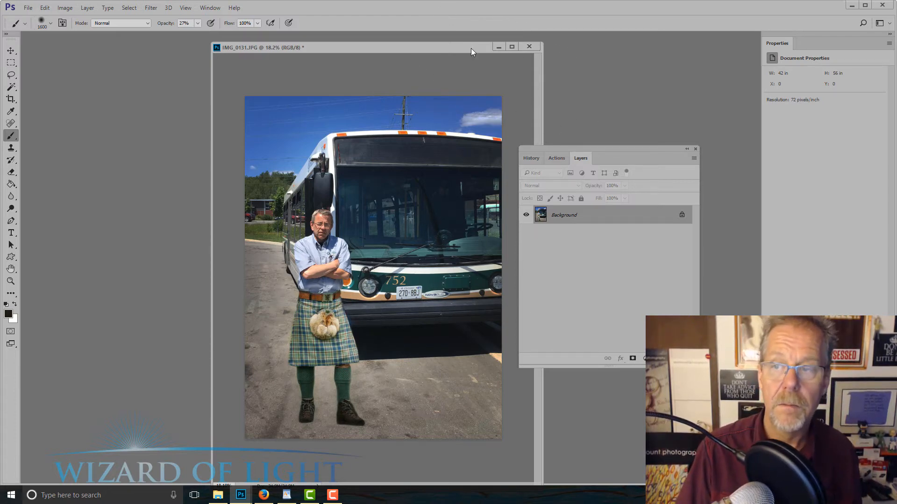
# Move the image window aside, step back through recent edits to compare them, and examine the whole composite
pyautogui.moveTo(469, 49); pyautogui.dragTo(403, 57)
pyautogui.hotkey('ctrl', 'alt', 'z')
pyautogui.hotkey('ctrl', 'alt', 'z')
pyautogui.hotkey('ctrl', 'alt', 'z')
pyautogui.hotkey('ctrl', 'alt', 'z')
pyautogui.hotkey('ctrl', 'alt', 'z')
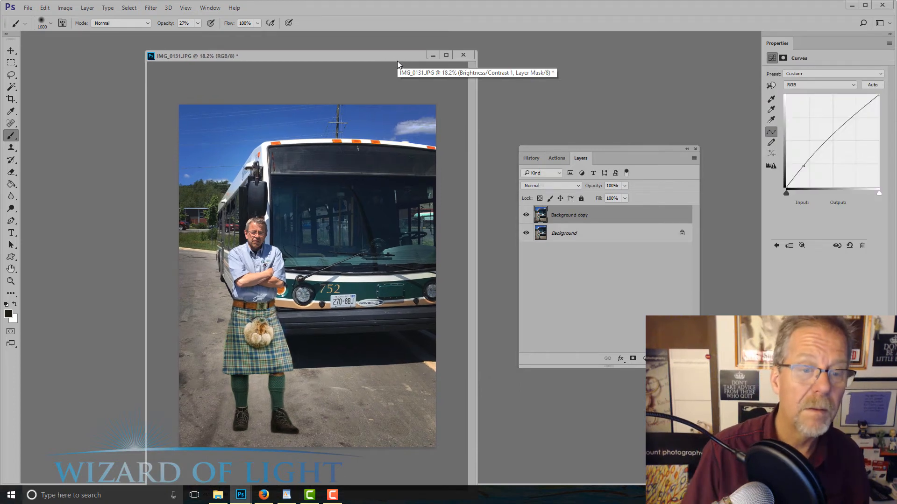
pyautogui.scroll(5, 199, 286)
pyautogui.scroll(-5, 199, 286)
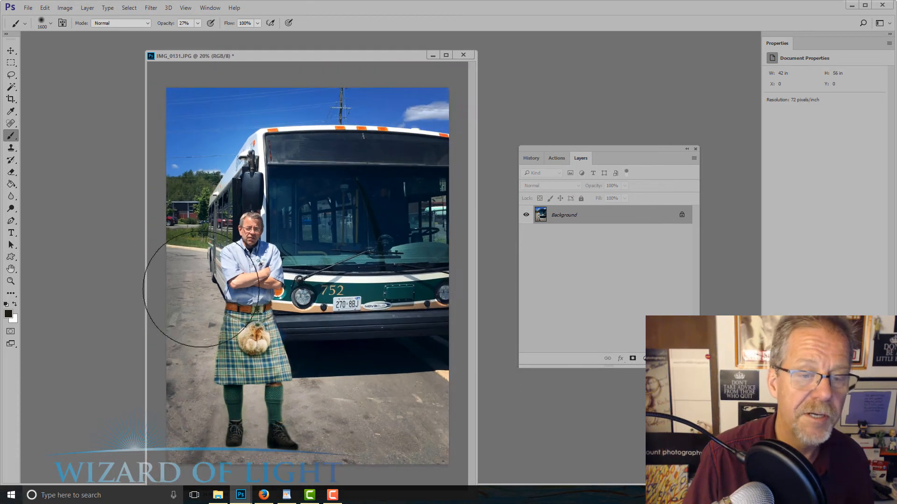
# Burn the midtones around the picture's outer edges and corners with a 2100 px brush at 23% exposure
pyautogui.rightClick(18, 208)
pyautogui.click(46, 218)
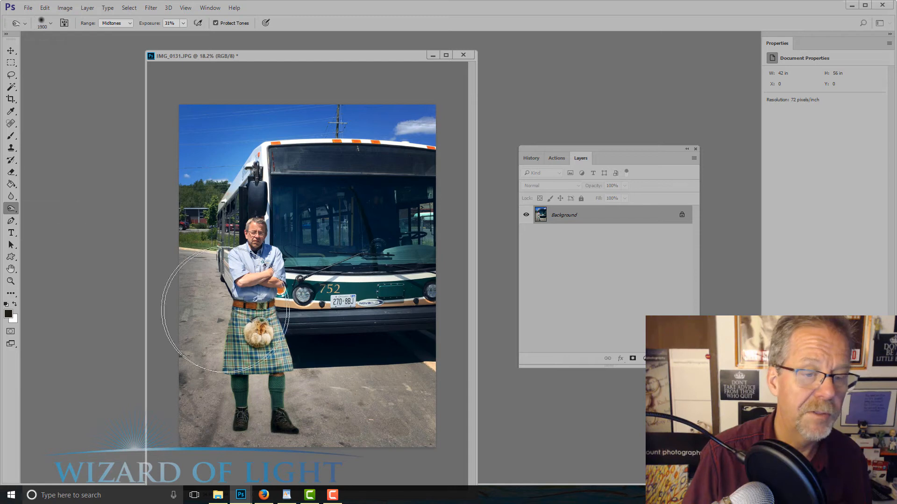
pyautogui.scroll(-2, 206, 306)
pyautogui.press(']')
pyautogui.press(']')
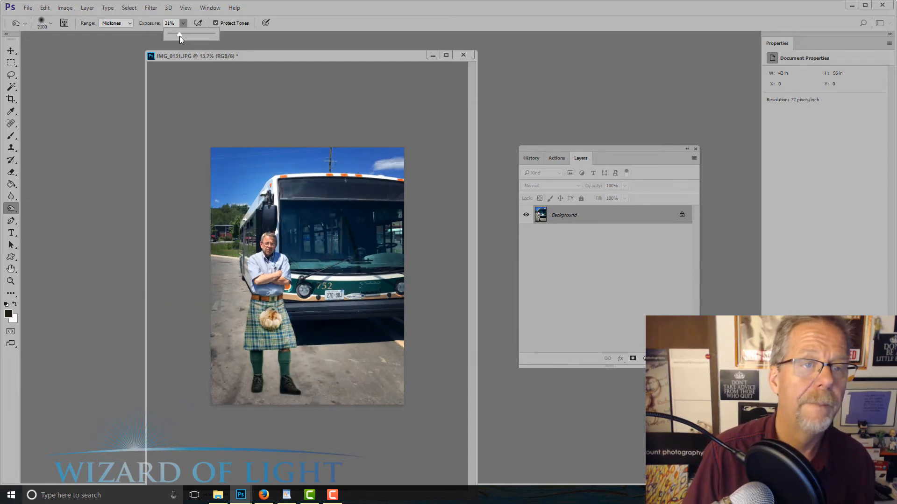
pyautogui.moveTo(179, 35); pyautogui.dragTo(175, 35)
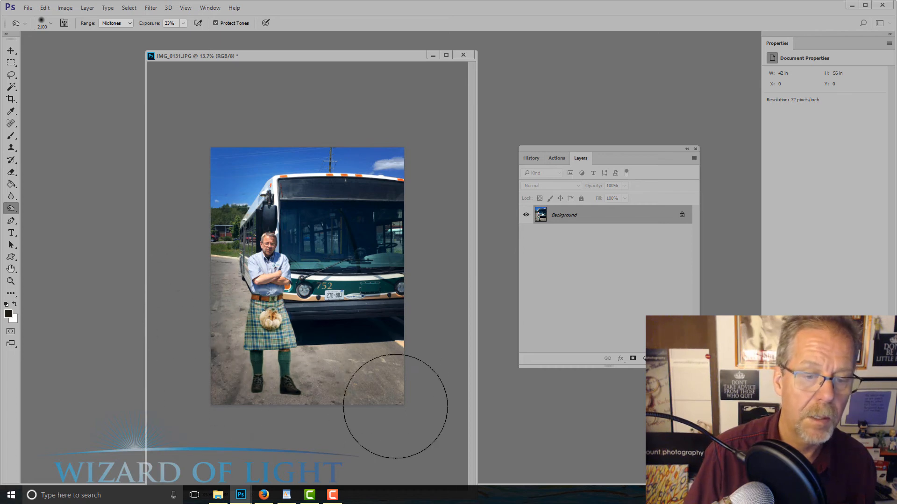
pyautogui.scroll(2, 432, 352)
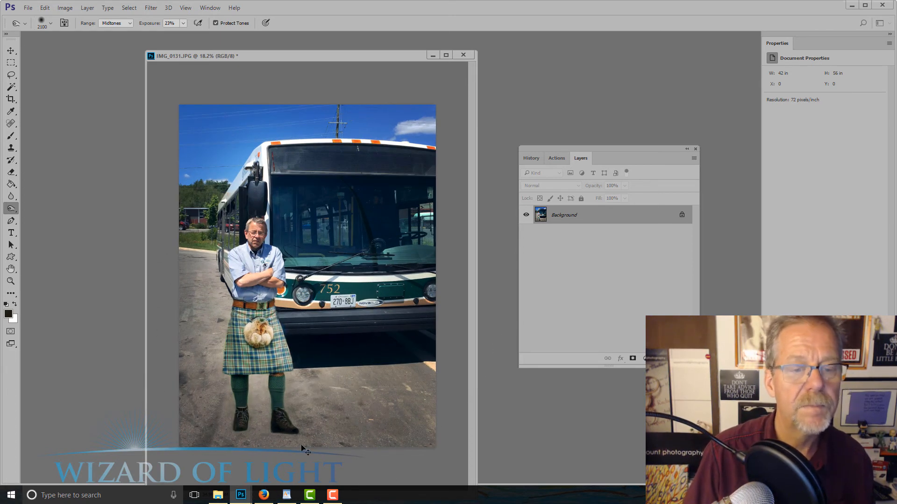
# Save the composite in Downloads as a new JPEG named IMG_0131b with quality 10 and Baseline ("Standard") format
pyautogui.hotkey('ctrl', 'shift', 's')
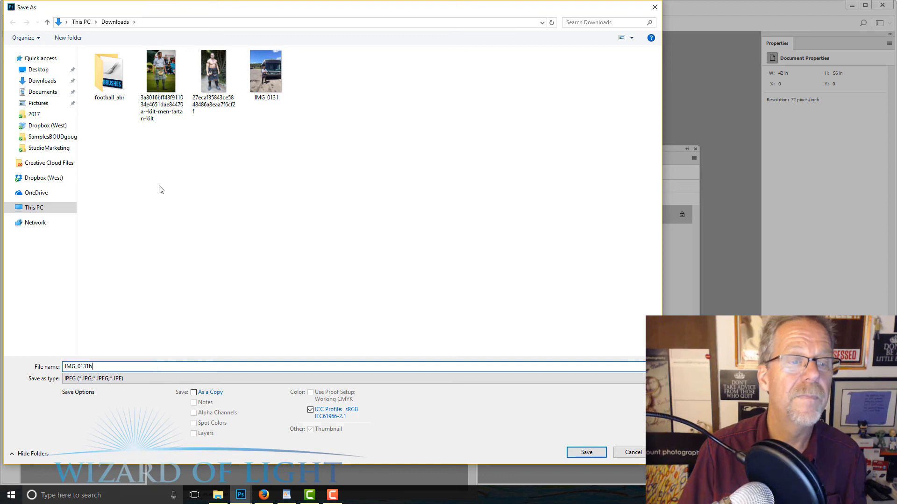
pyautogui.write('b')
pyautogui.press('Return')
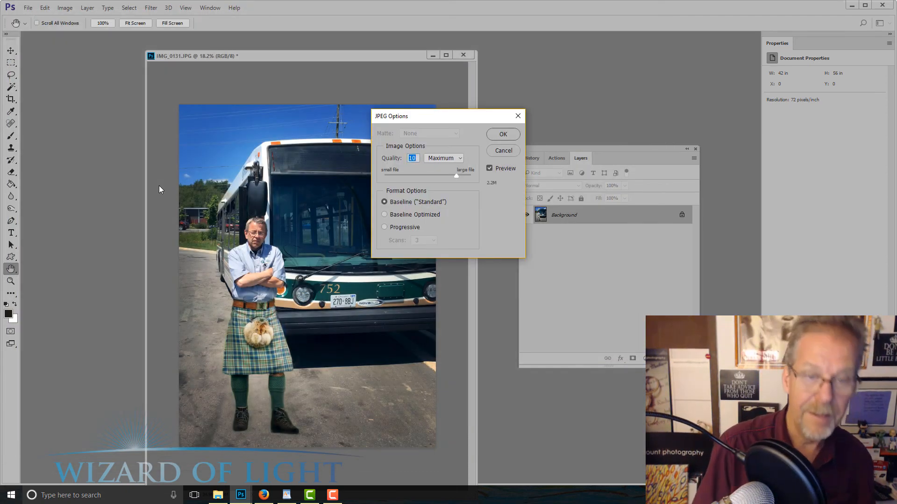
pyautogui.press('Return')
pyautogui.press('o')
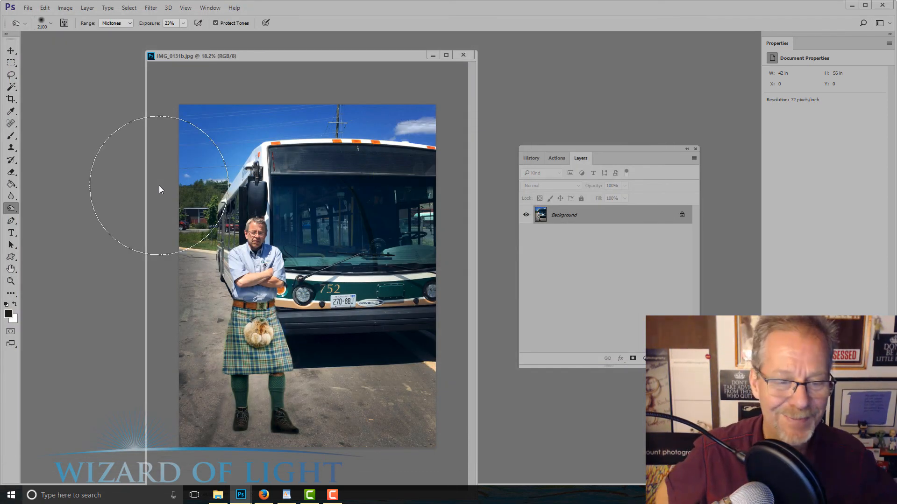